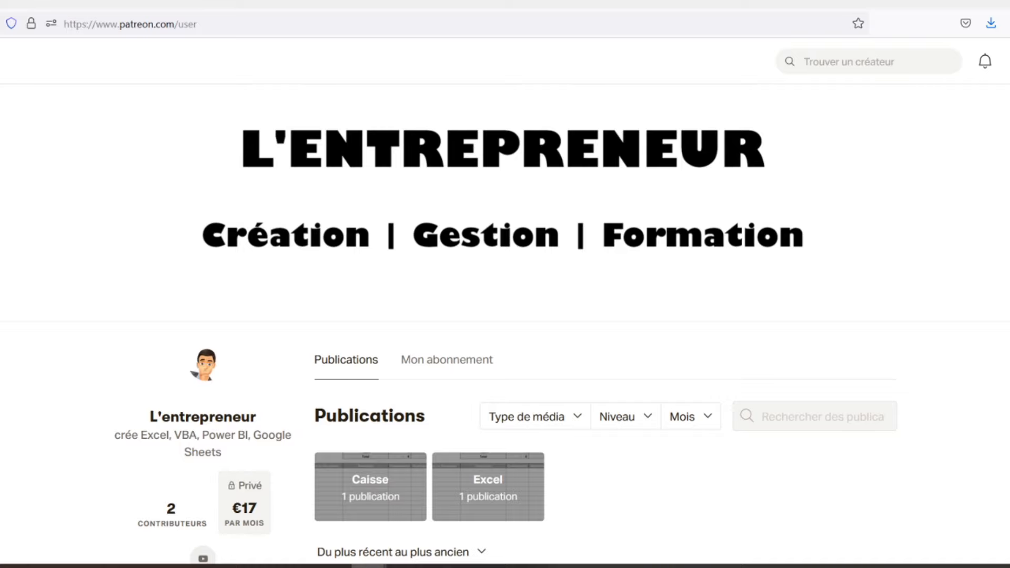
Look through the creator's Patreon publications down past the Feuilles de caisse post and its caisse.xlsx attachment.
scroll(504, 316, "down", 3)
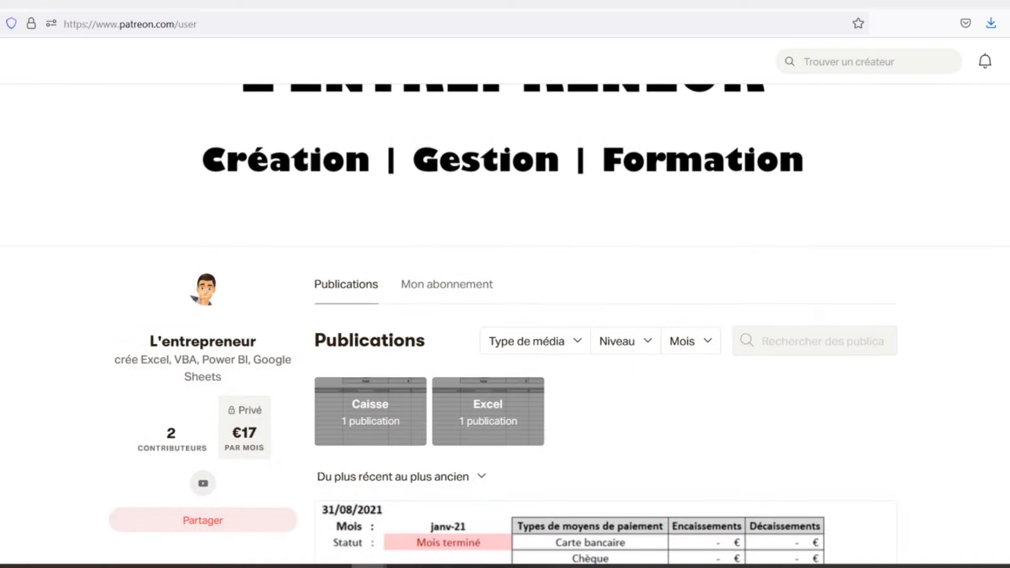
scroll(505, 315, "down", 2)
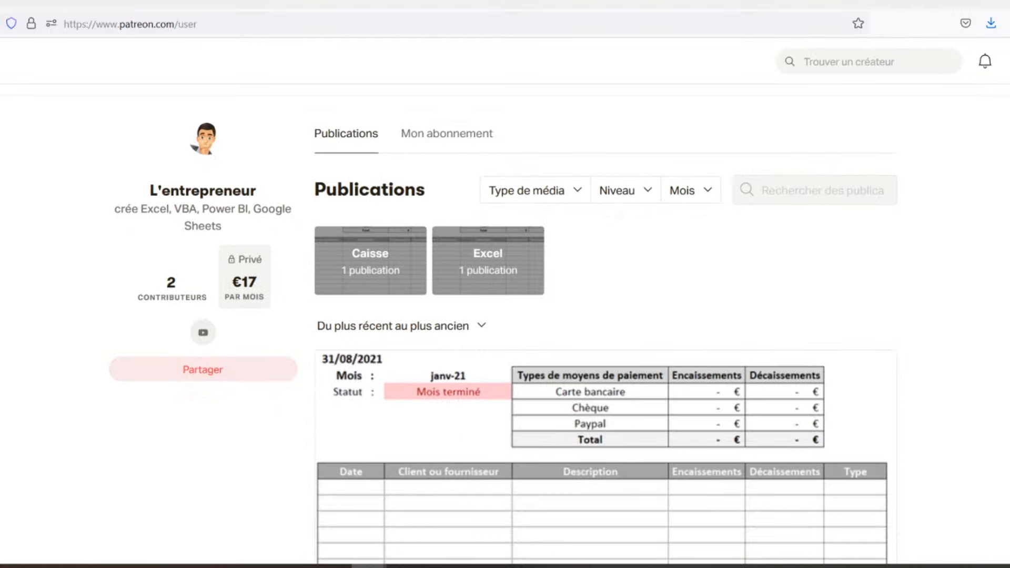
scroll(505, 316, "down", 2)
scroll(505, 316, "down", 2)
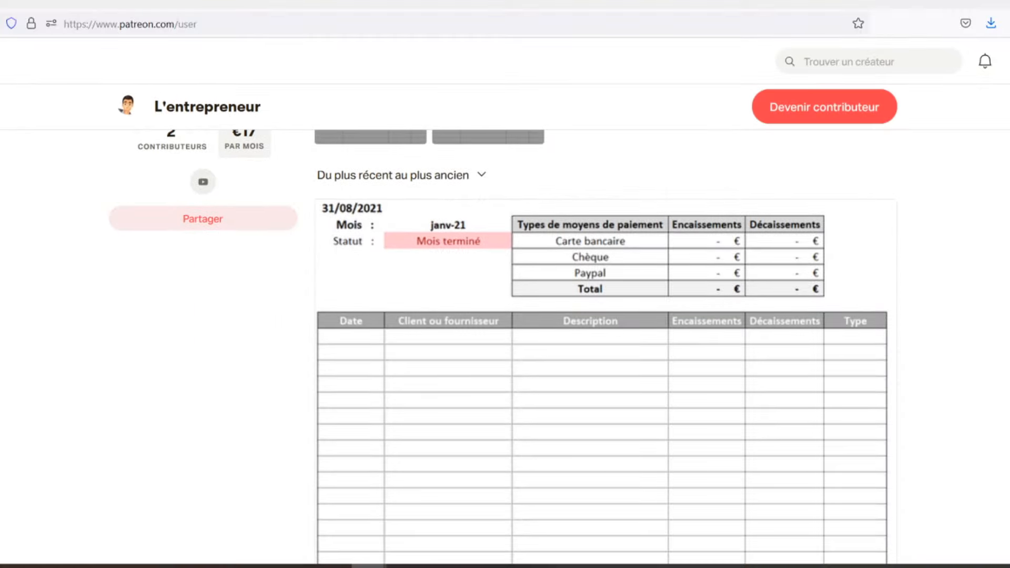
scroll(505, 315, "down", 2)
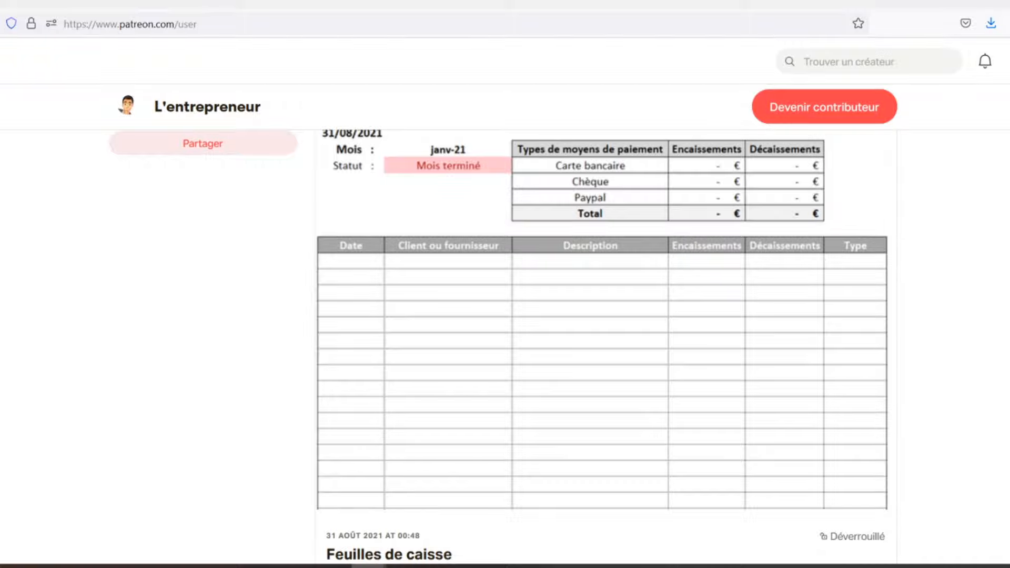
scroll(505, 316, "down", 2)
scroll(504, 316, "down", 2)
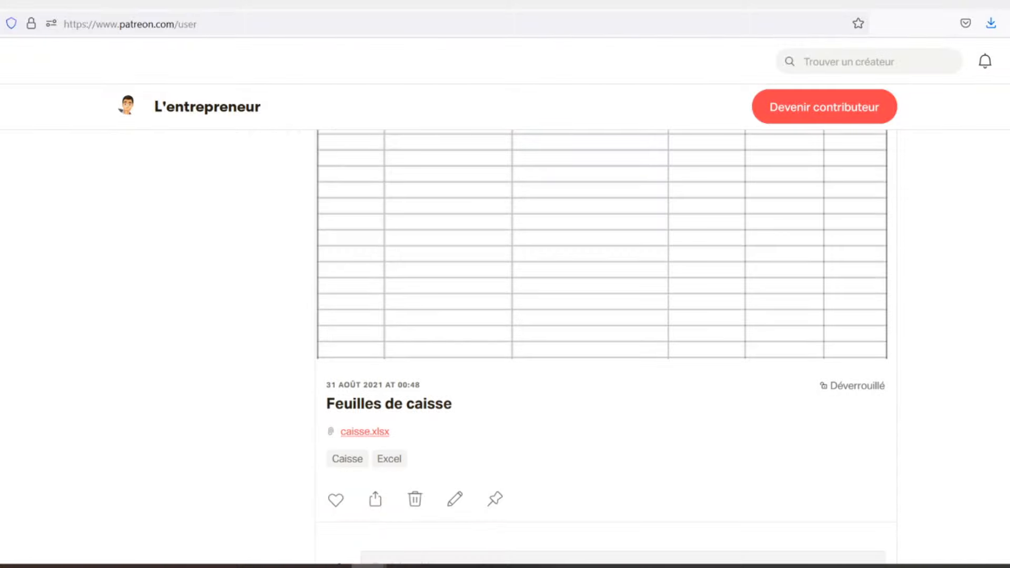
scroll(505, 316, "down", 2)
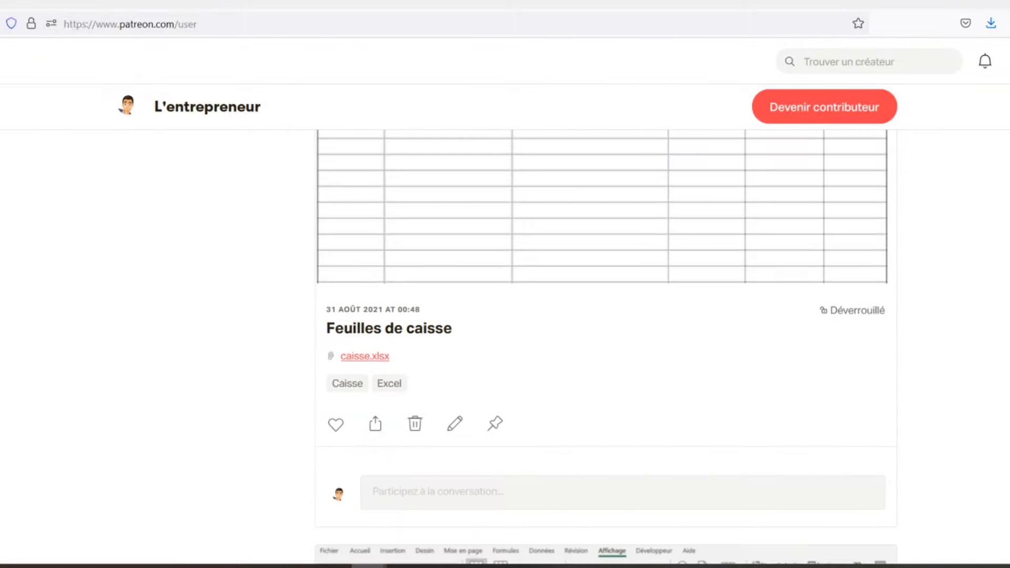
scroll(505, 315, "down", 2)
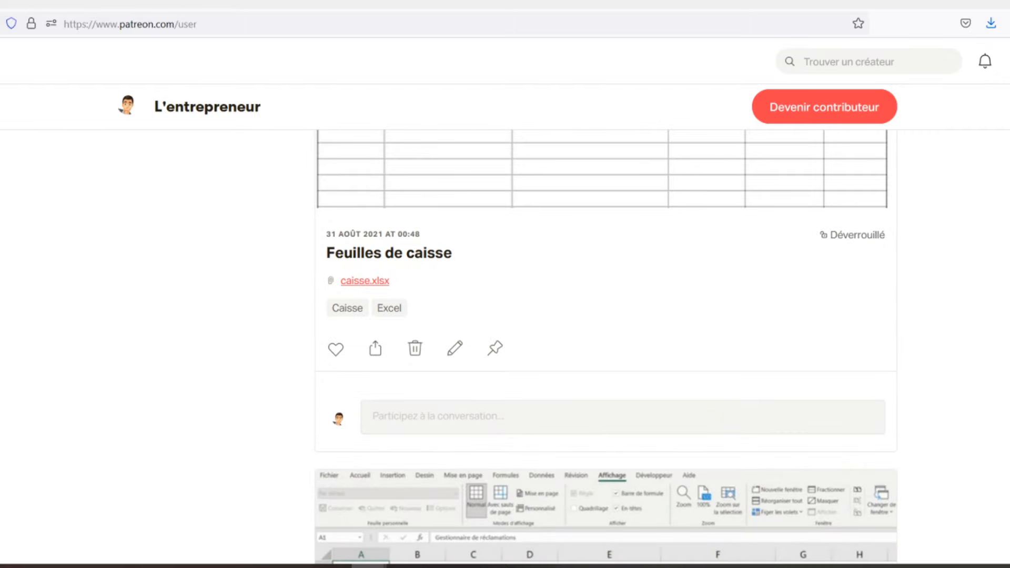
scroll(505, 316, "down", 2)
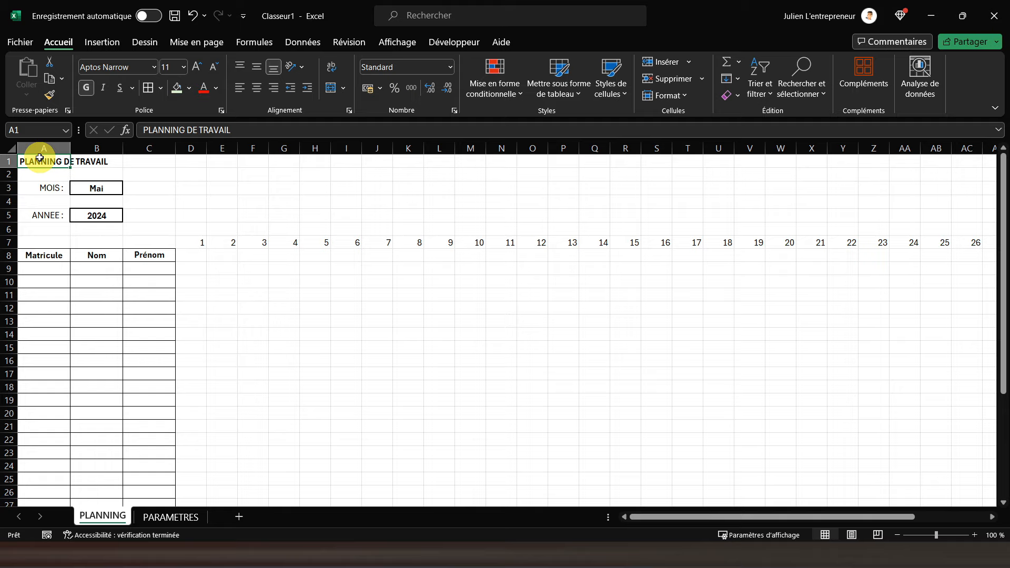
Review the months and their numbers in the MOIS/NUMERO table on the PARAMETRES sheet, and return to cell C3 of PLANNING.
left_click(157, 186)
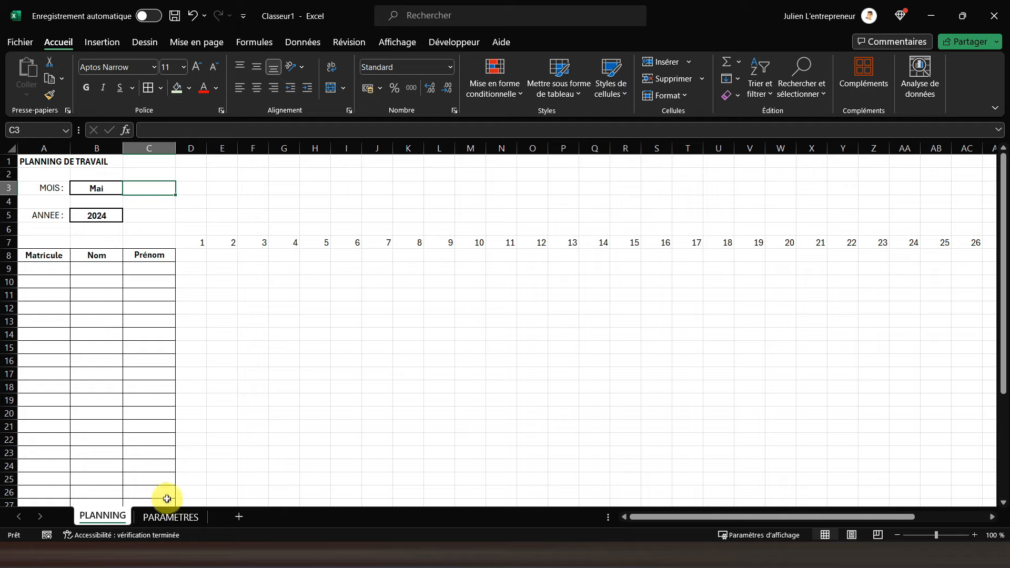
left_click(169, 518)
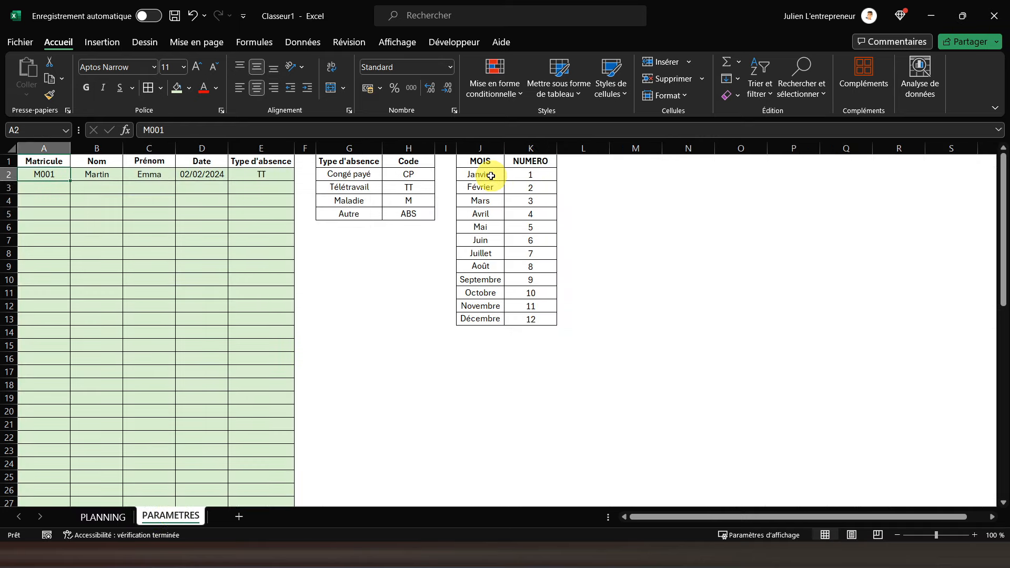
left_click_drag(491, 176, 481, 316)
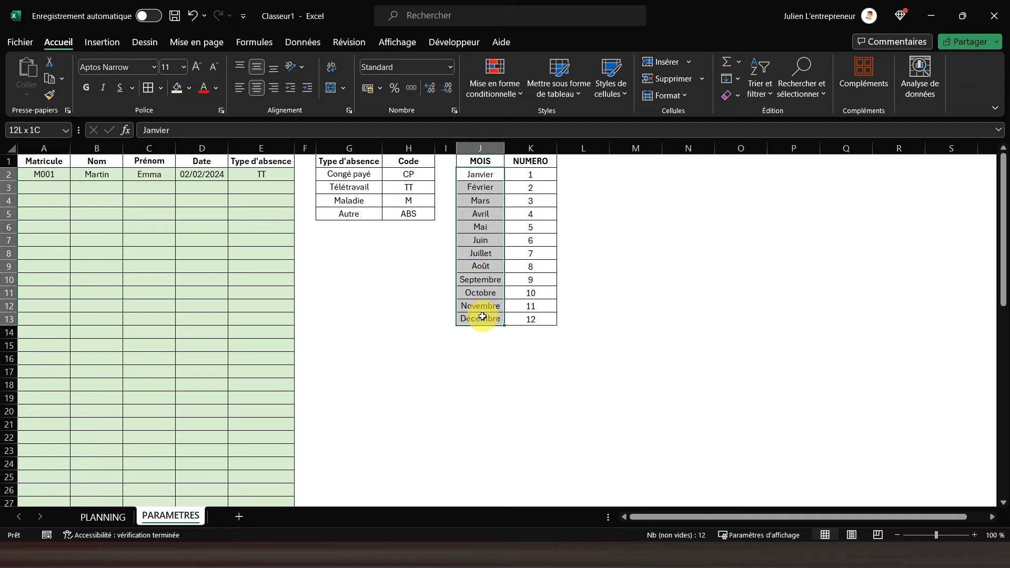
left_click_drag(537, 176, 531, 318)
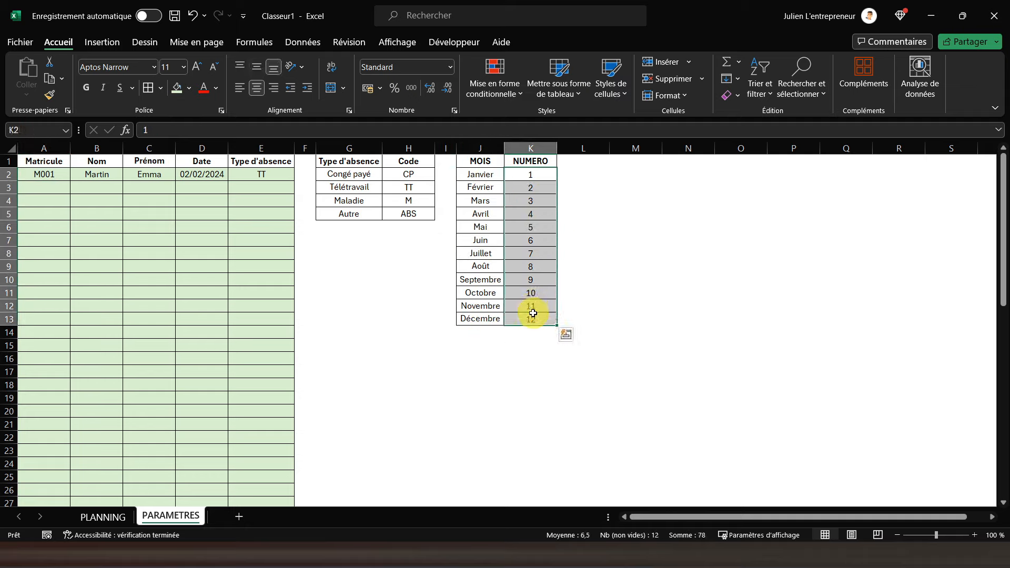
left_click(101, 517)
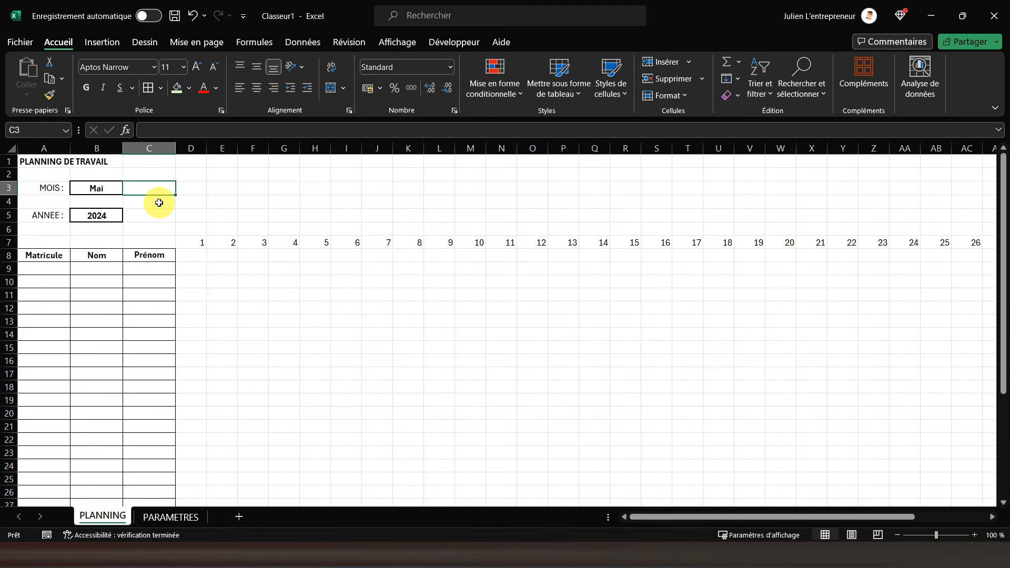
Enter =RECHERCHEV(B3;PARAMETRES!J1:K13;2;FAUX) in cell C3 of PLANNING to look up the selected month's number.
type("=")
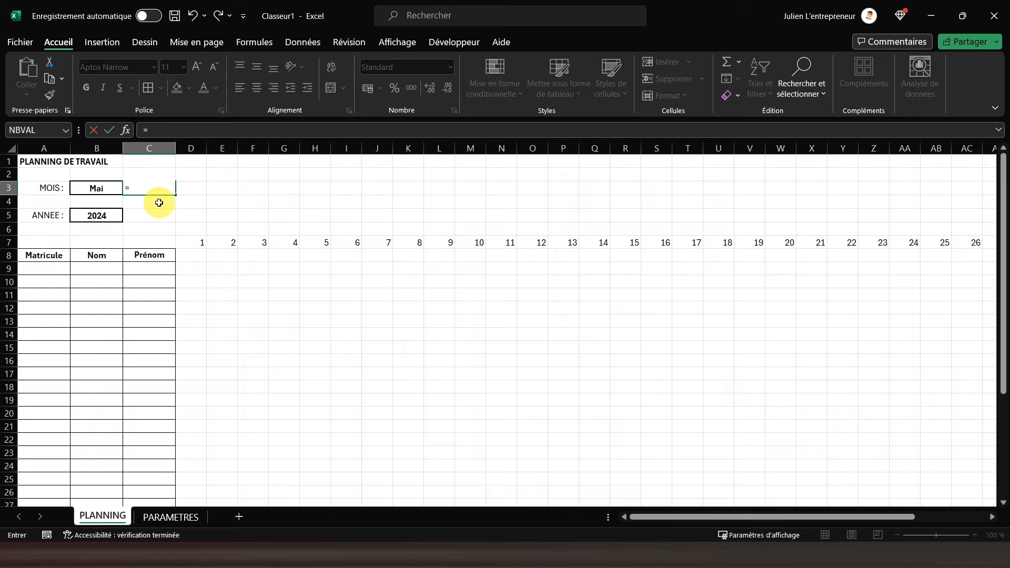
type("recherchev(")
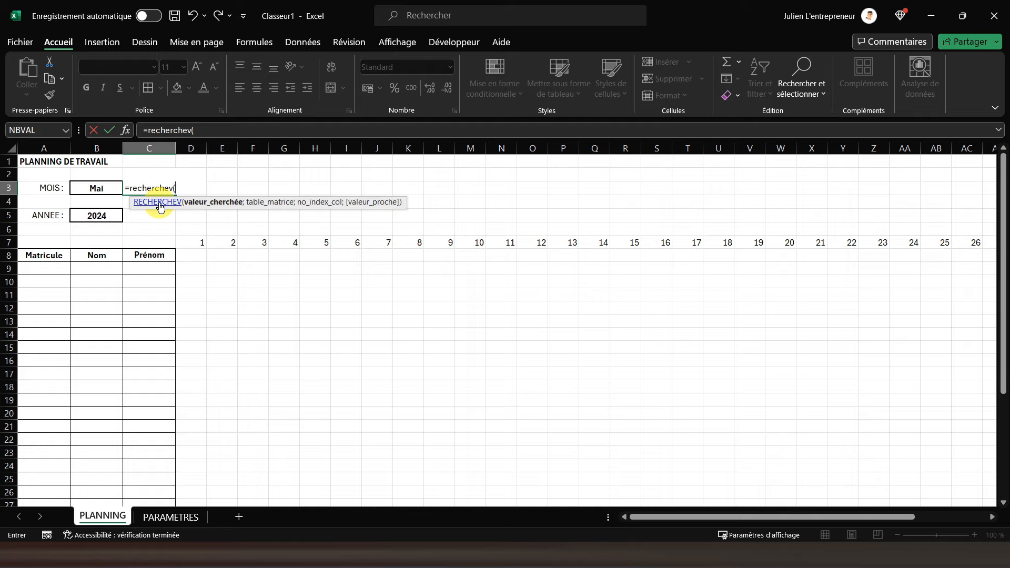
left_click(106, 189)
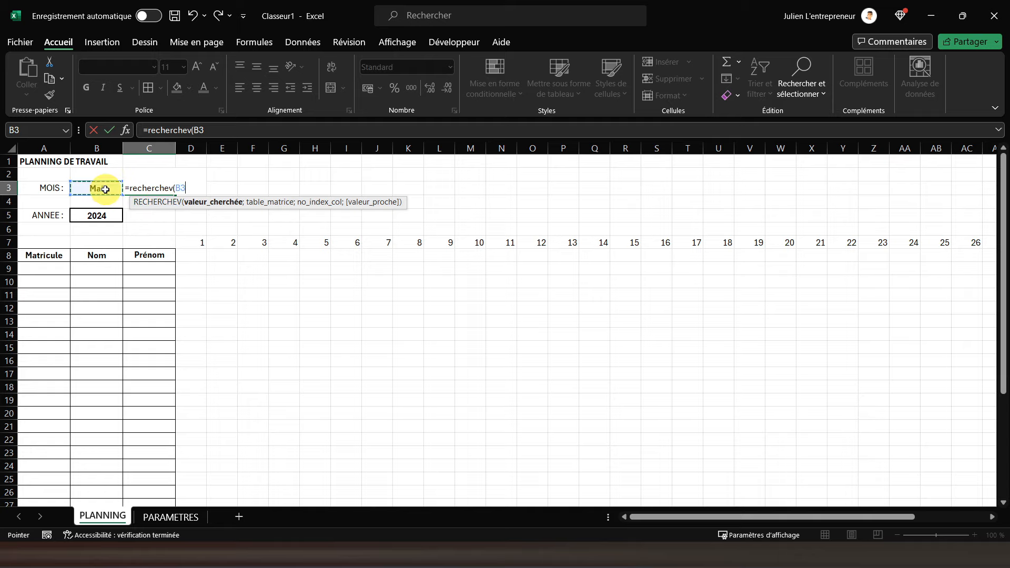
type(";")
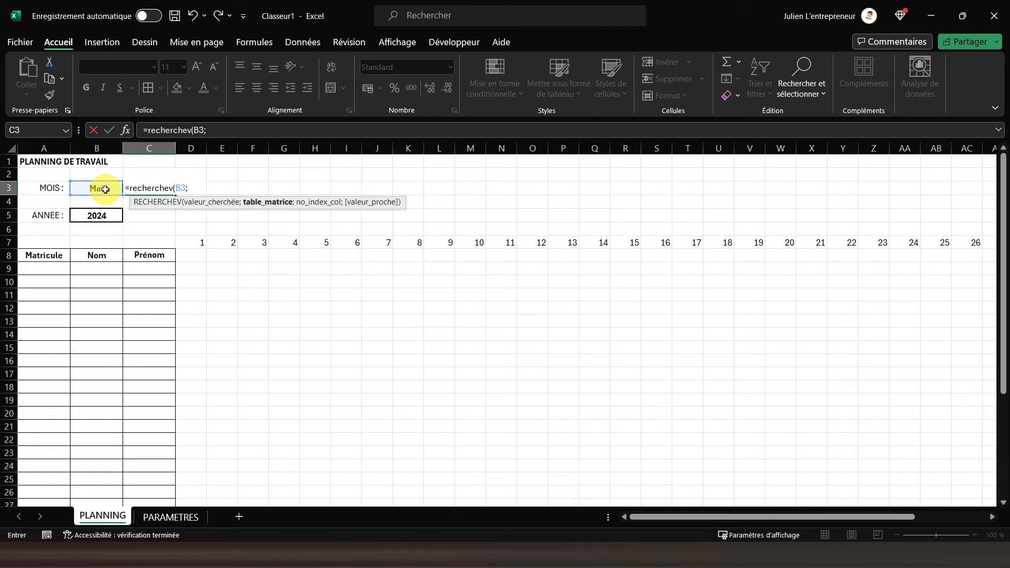
left_click(171, 517)
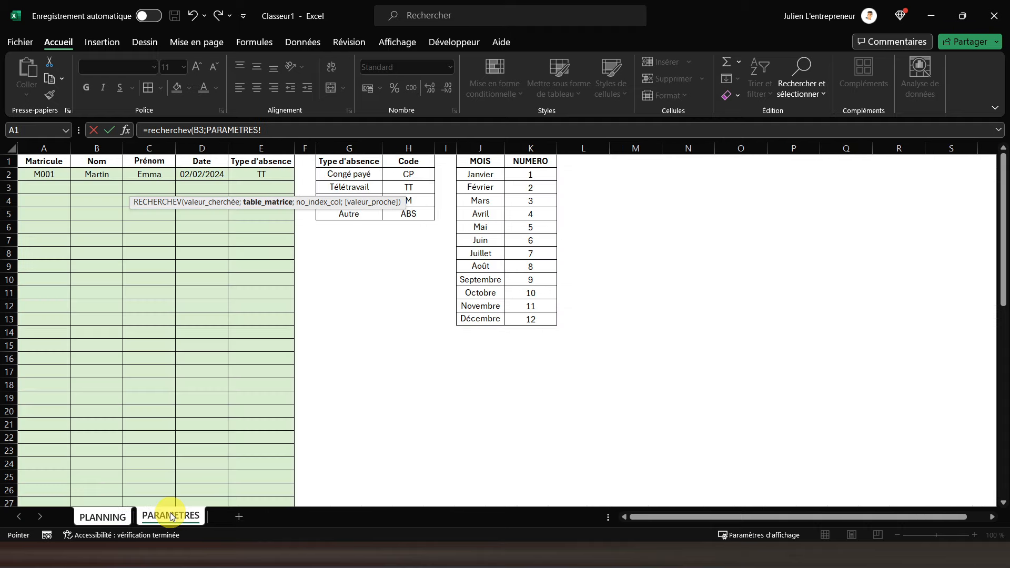
left_click(477, 161)
left_click_drag(478, 161, 532, 320)
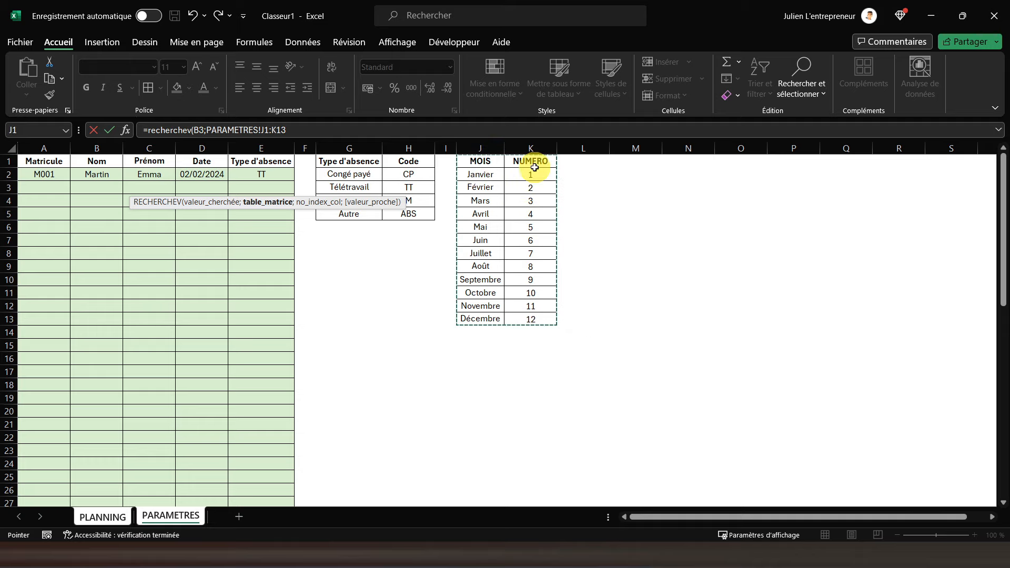
type(";")
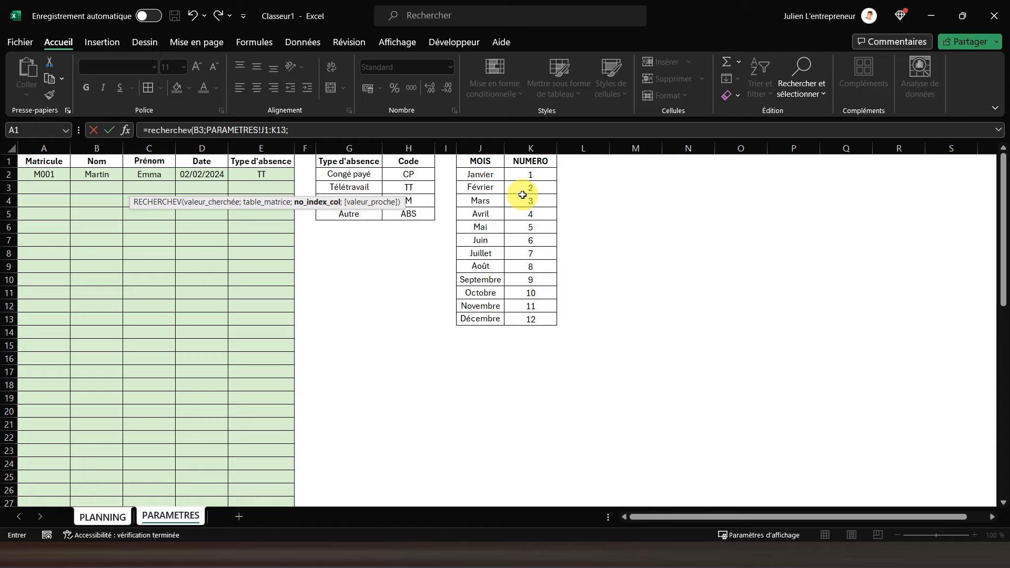
type("2;")
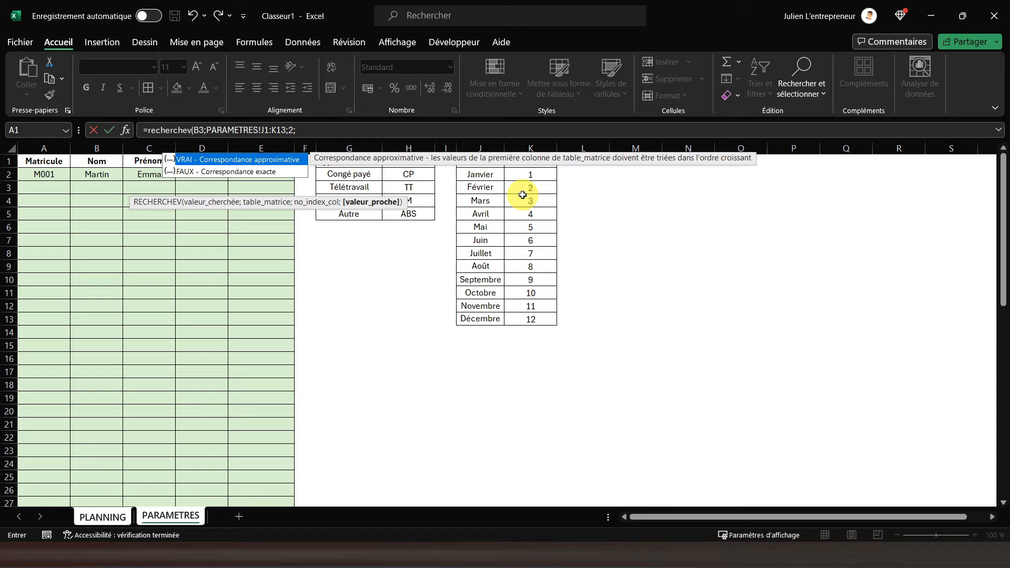
double_click(262, 173)
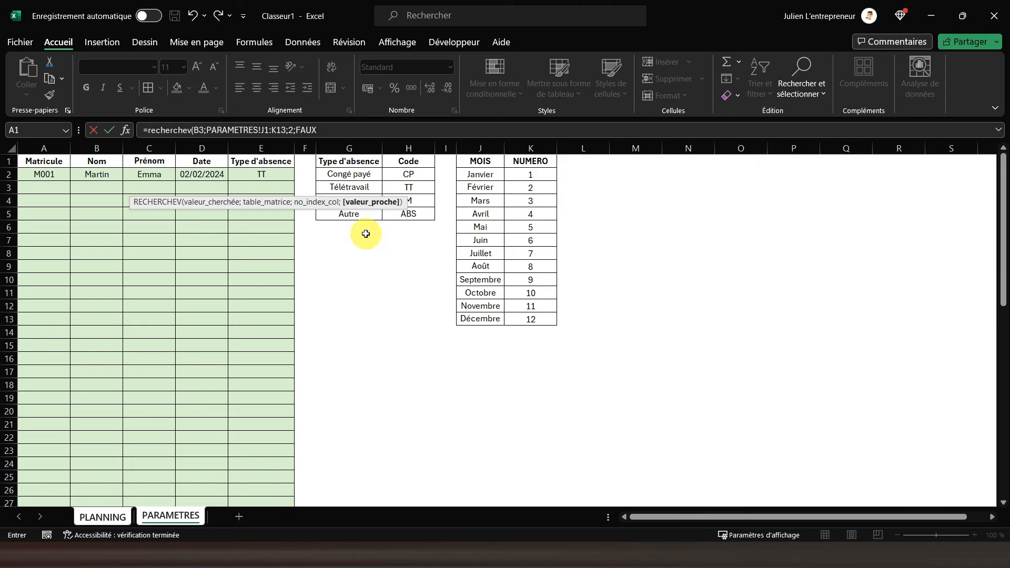
key("Return")
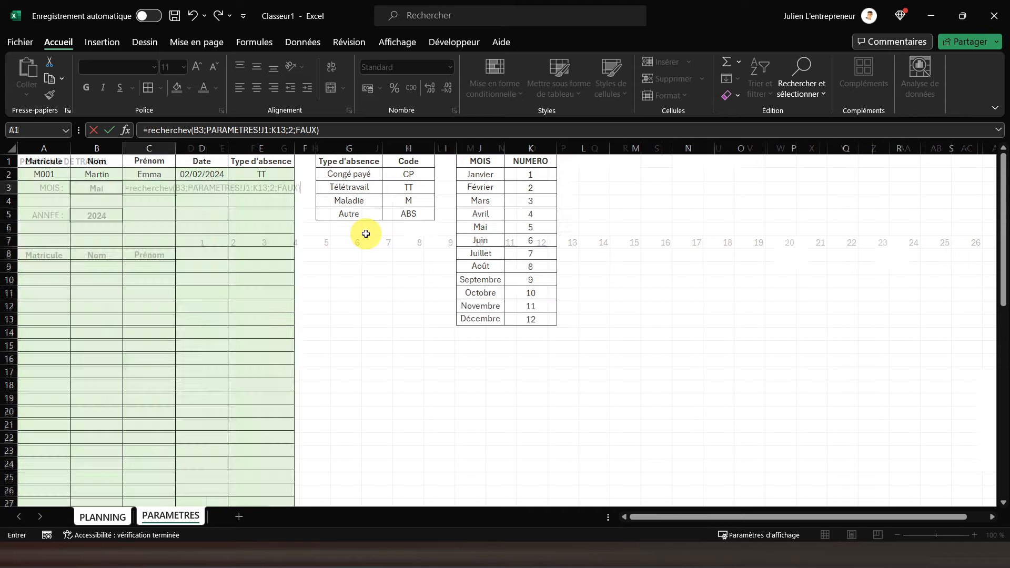
Centre the month number in C3 horizontally and set the month in B3 to Février.
left_click(156, 187)
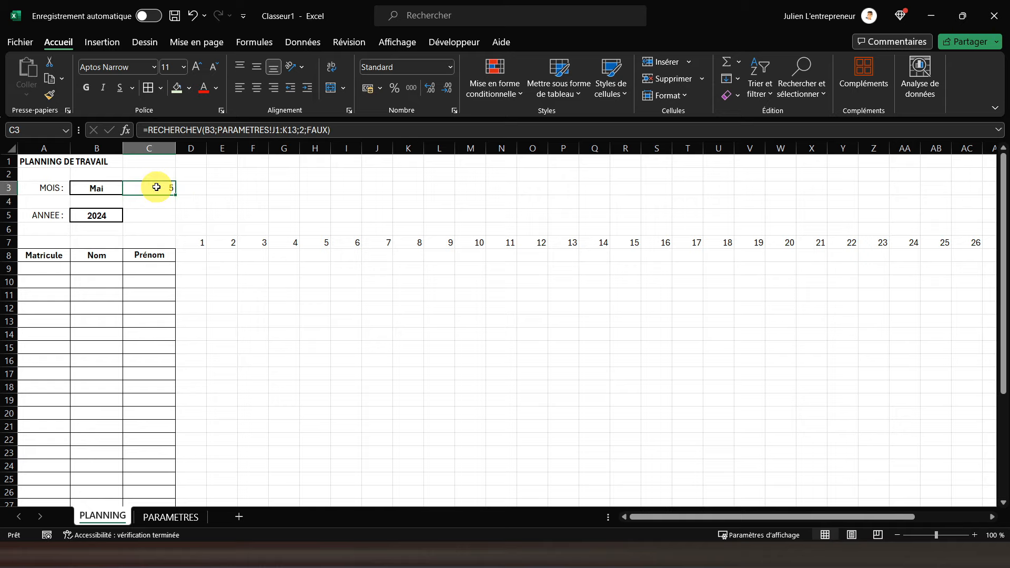
left_click(257, 88)
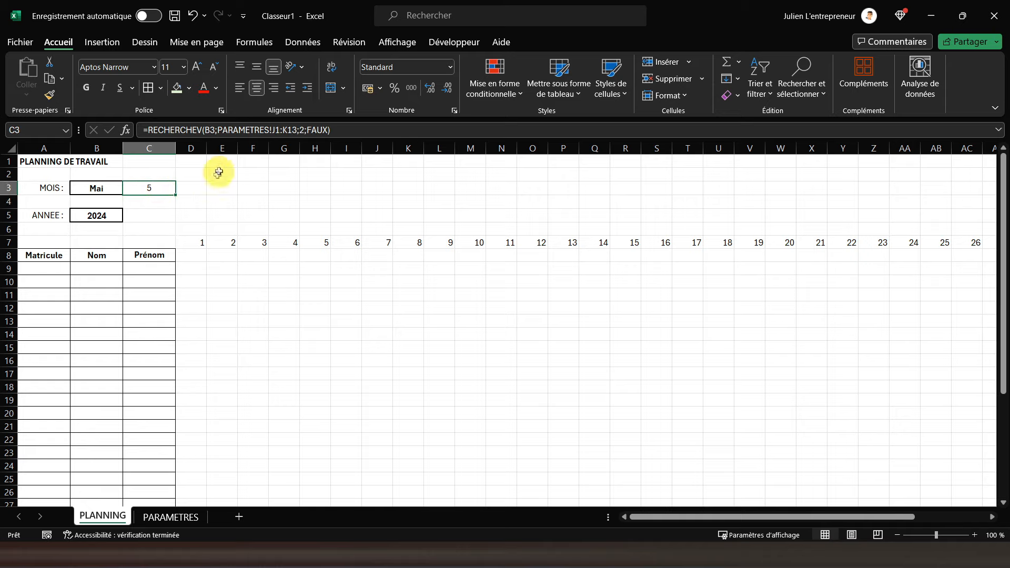
left_click(111, 189)
left_click(128, 188)
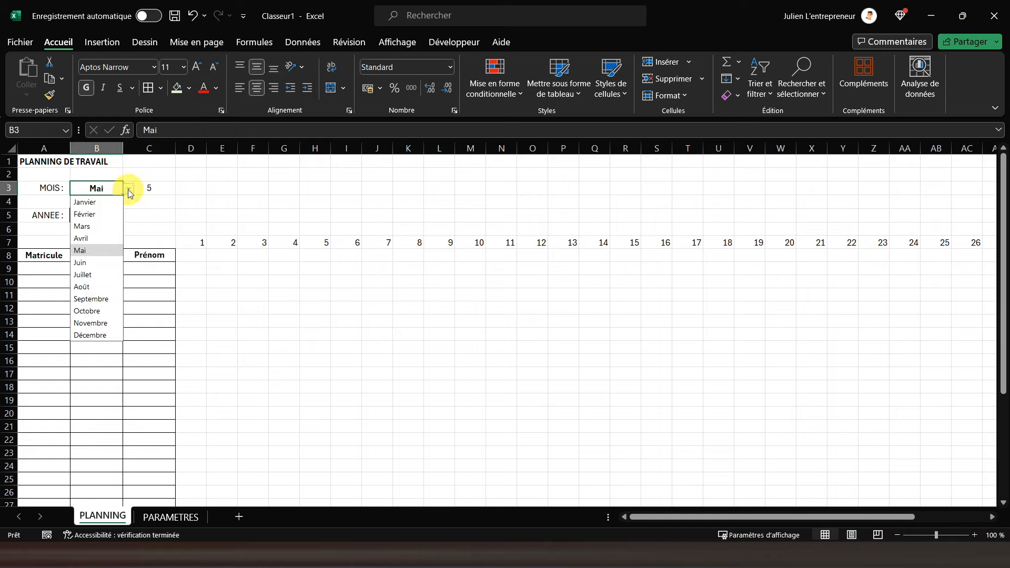
left_click(105, 214)
left_click(149, 188)
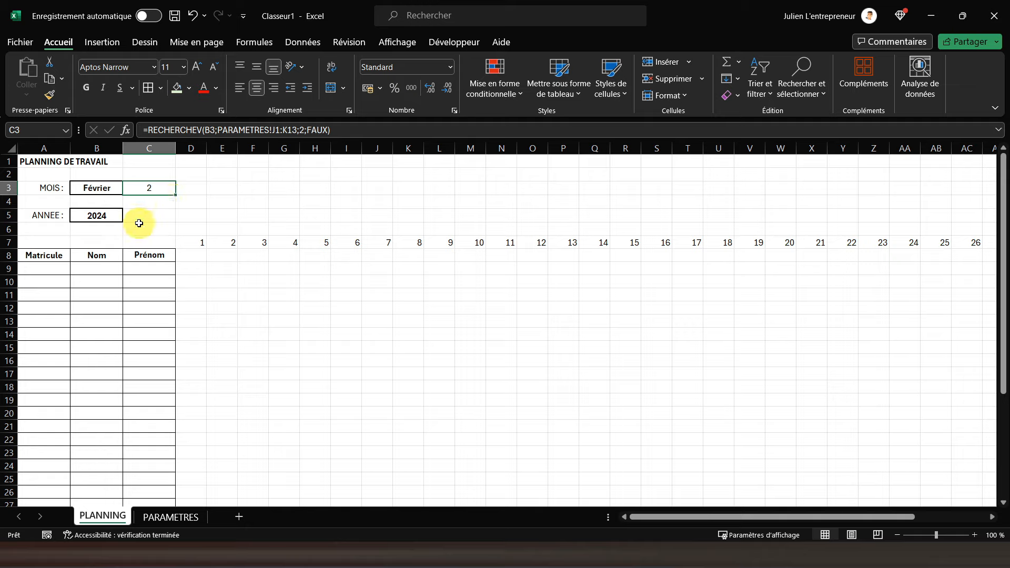
Enter =DATE(B$5;C3;1) in cell D8 to generate the first day of the chosen month and year.
left_click(186, 255)
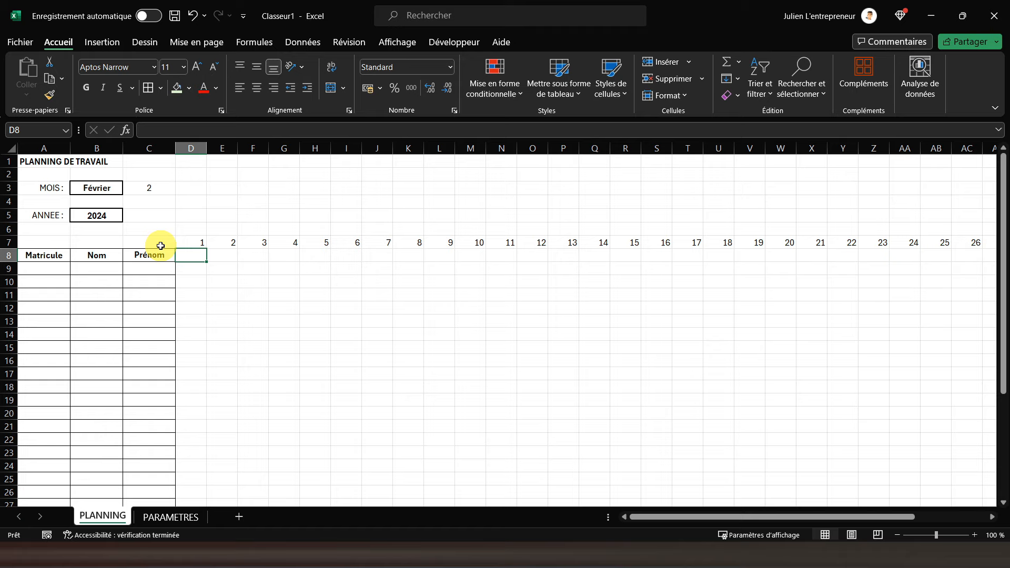
type("=date(")
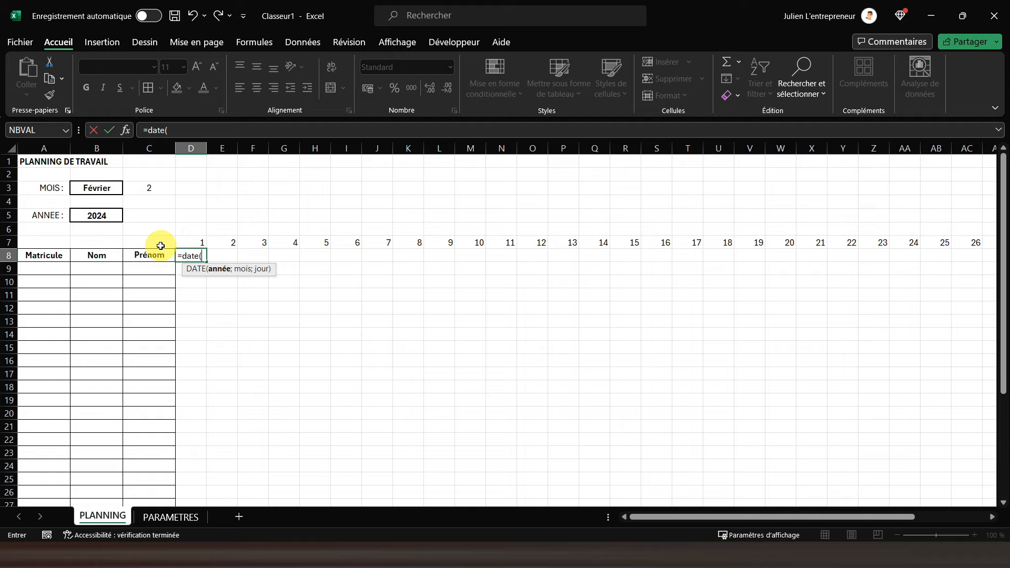
left_click(89, 216)
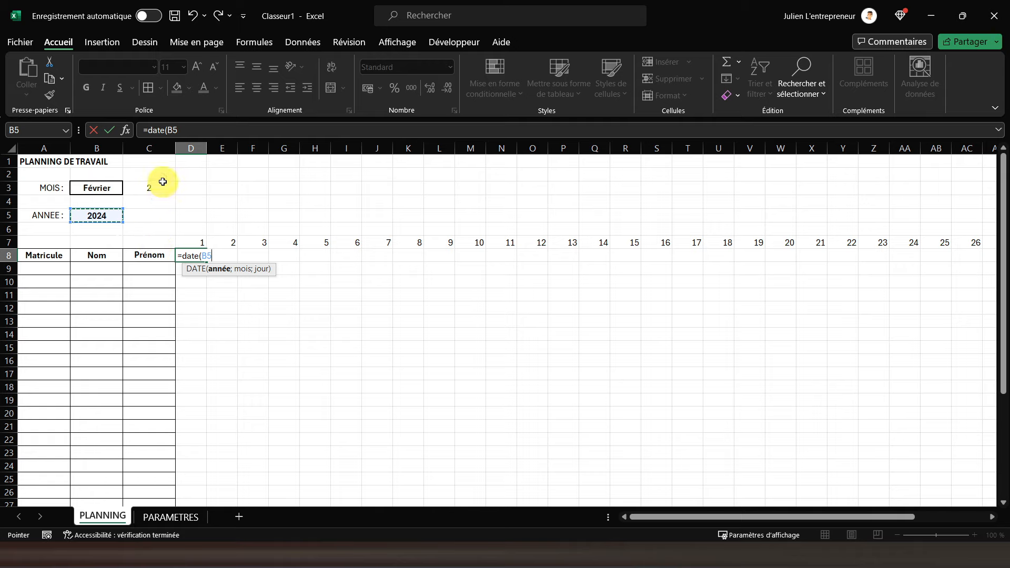
left_click(175, 131)
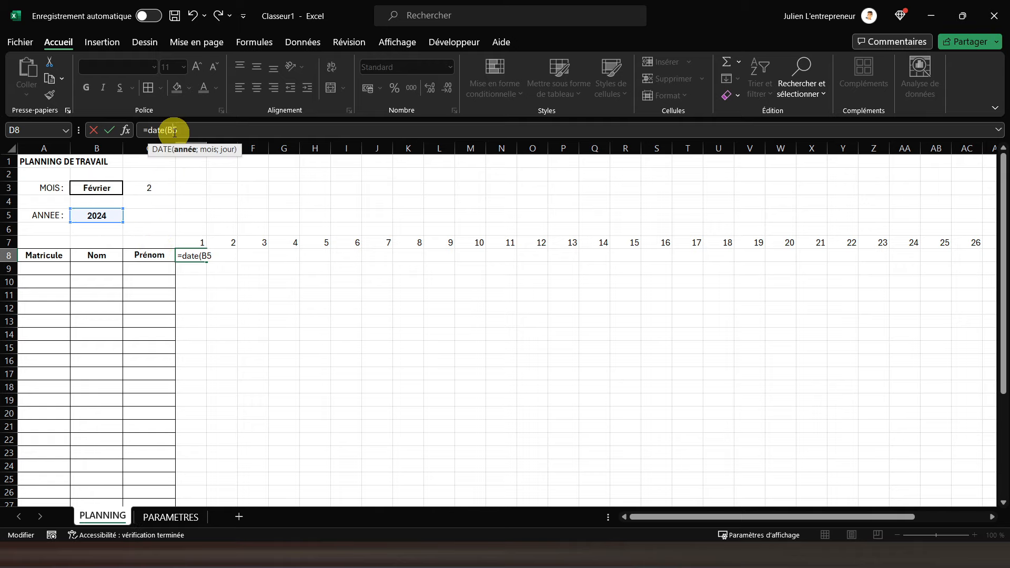
type("$5")
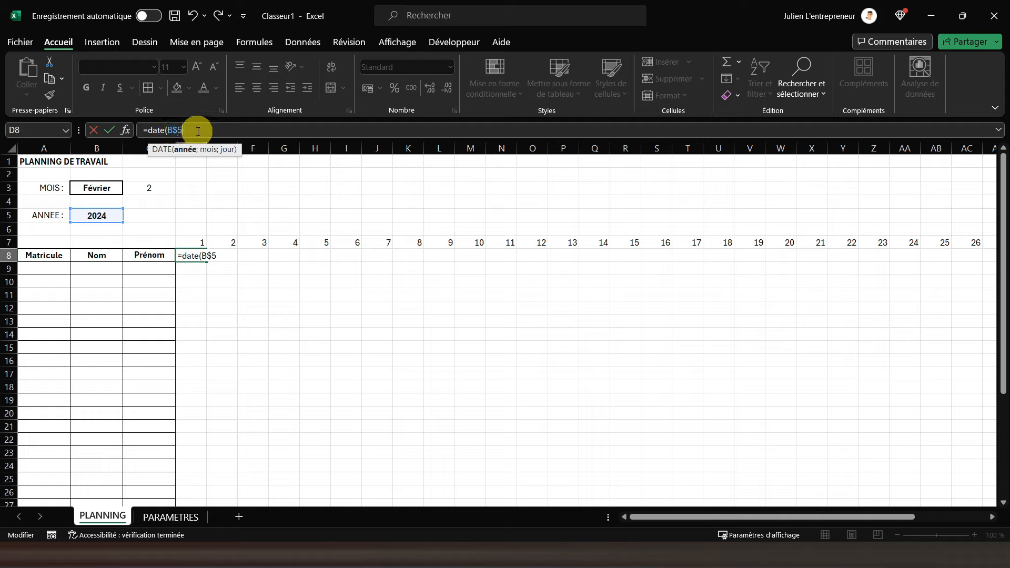
type(";")
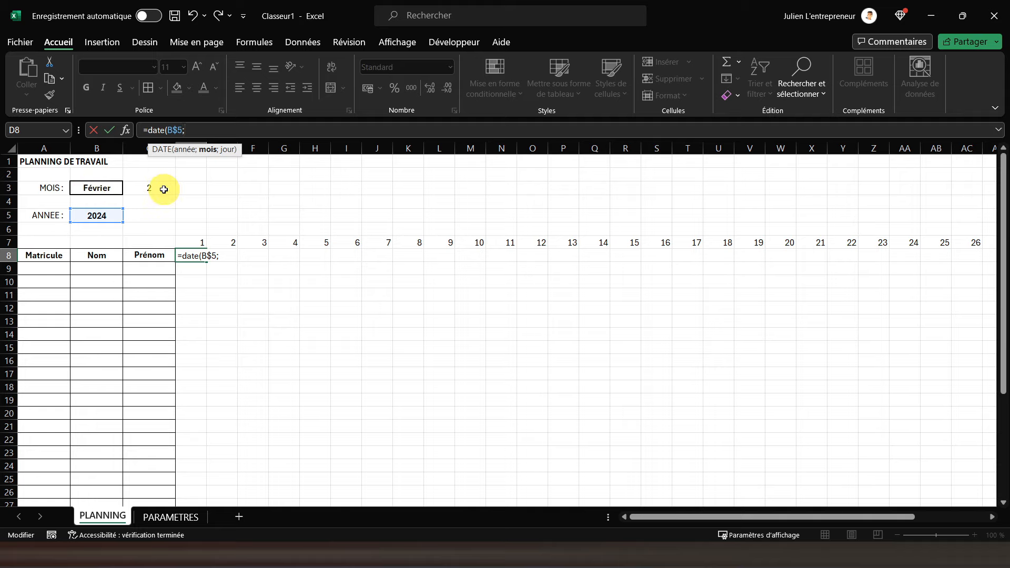
left_click(163, 189)
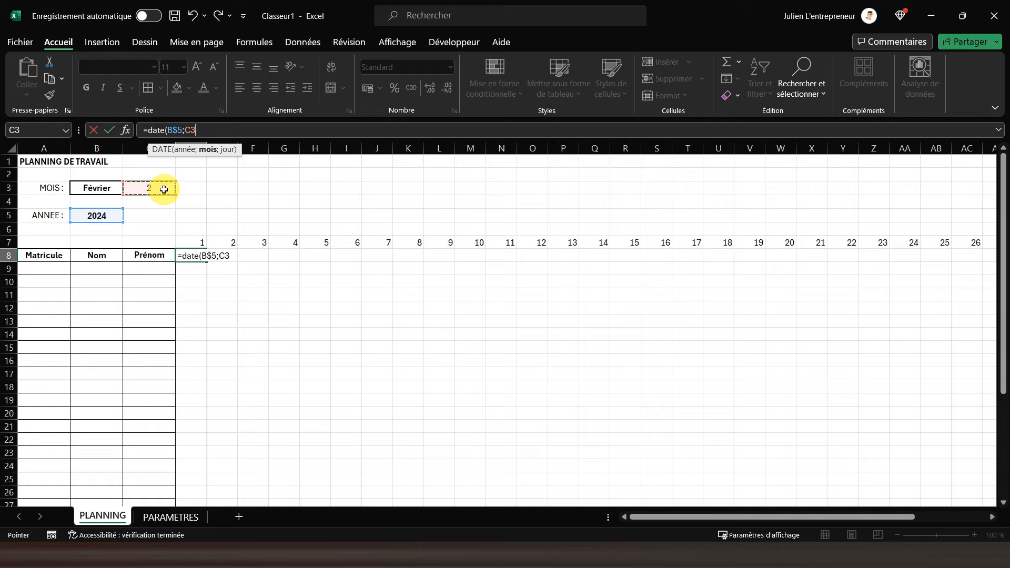
type(";C3;")
type("1)")
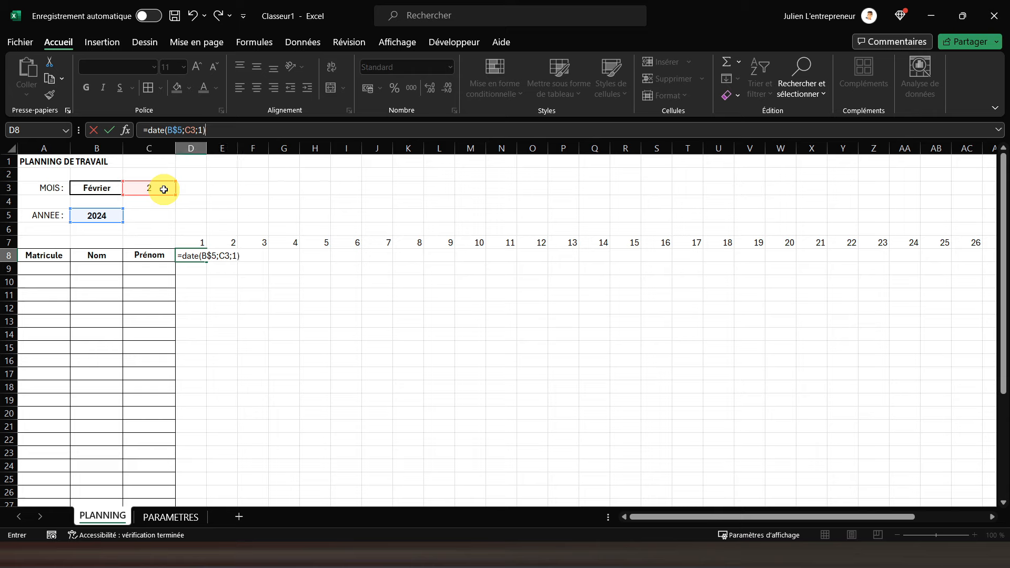
key("Return")
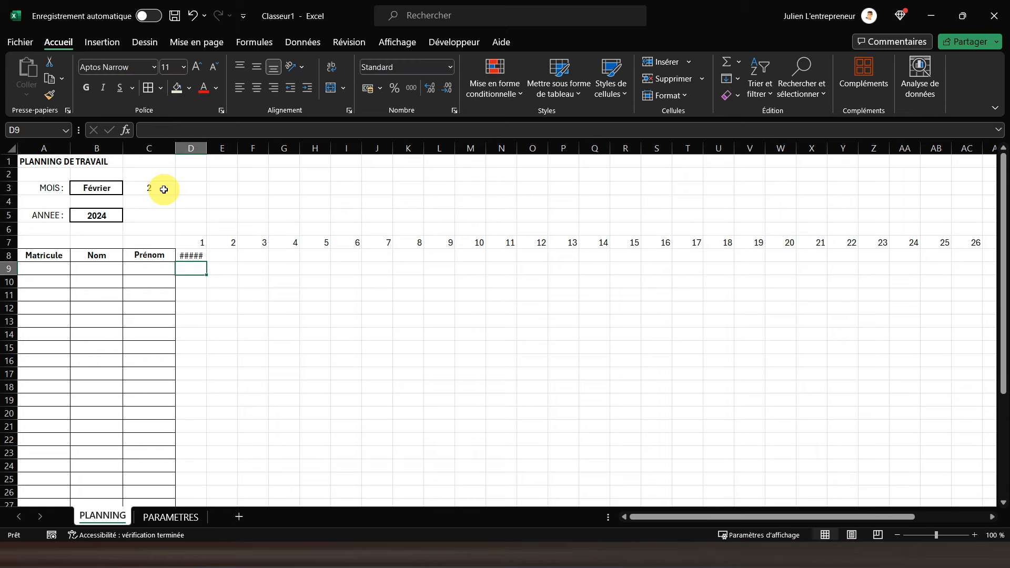
Give cell D8 the custom number format jj so that it shows only the day of the date.
right_click(192, 254)
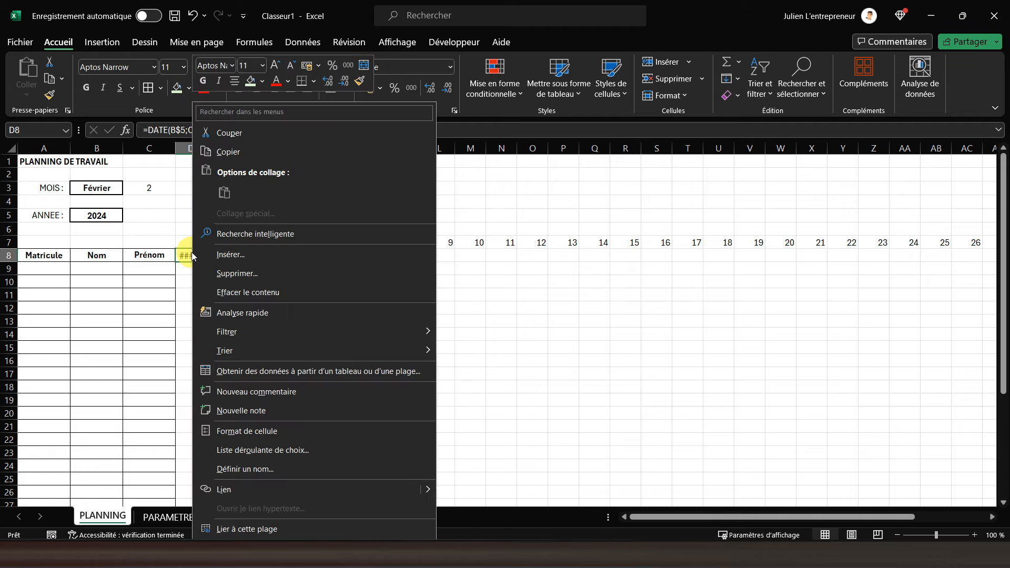
left_click(247, 429)
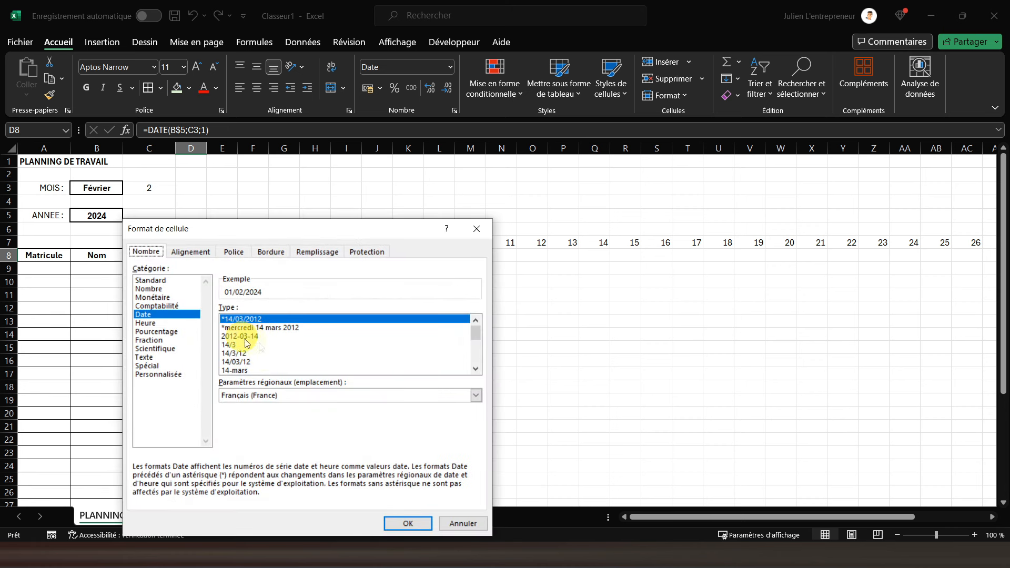
mouse_move(478, 333)
left_mouse_down()
mouse_move(477, 358)
mouse_move(482, 325)
left_mouse_up()
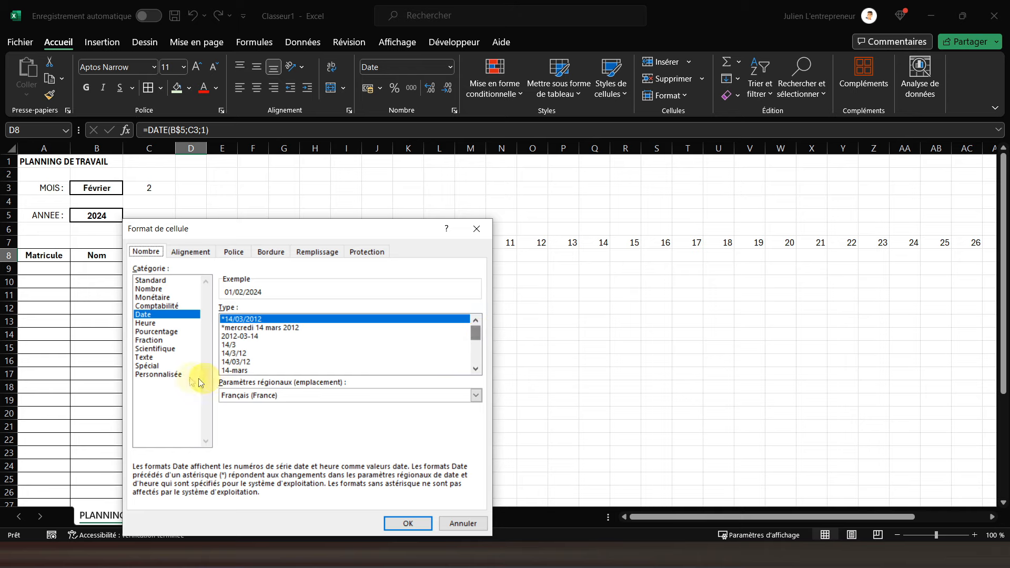
left_click(178, 375)
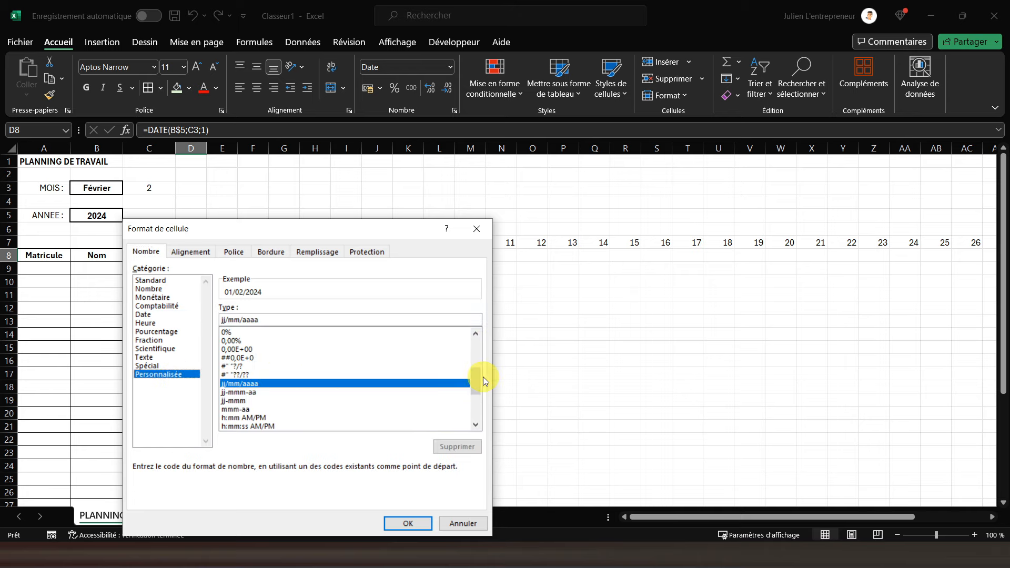
mouse_move(479, 380)
left_mouse_down()
mouse_move(476, 408)
mouse_move(479, 390)
left_mouse_up()
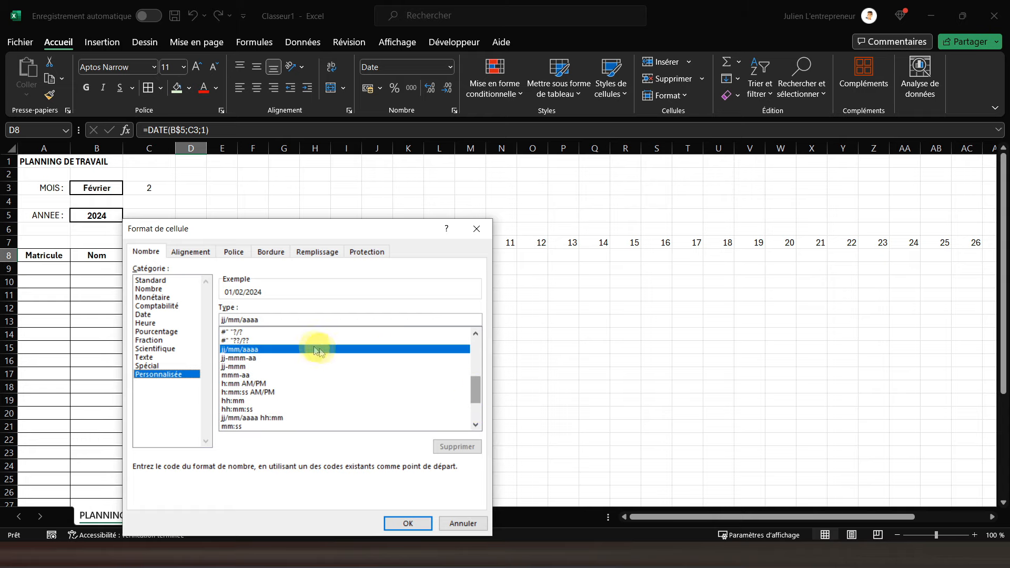
left_click(270, 319)
left_click_drag(271, 320, 245, 318)
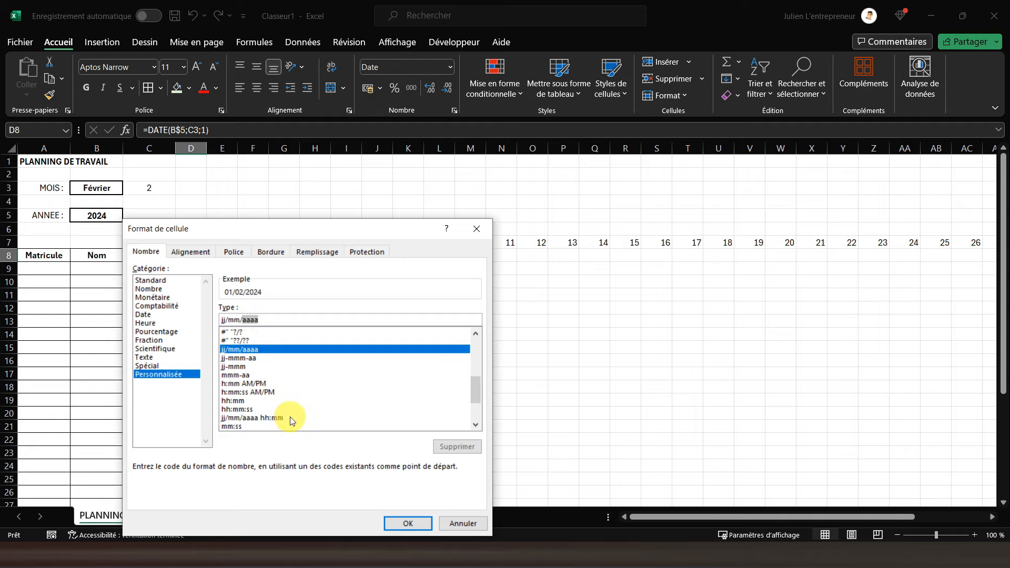
key("BackSpace")
key("BackSpace")
key("BackSpace")
key("BackSpace")
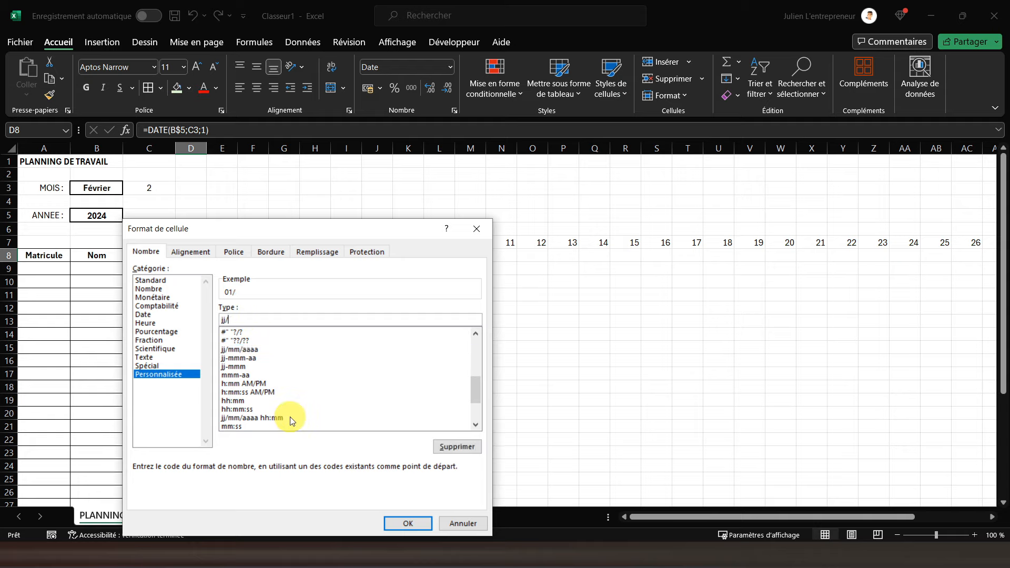
key("BackSpace")
left_click(400, 522)
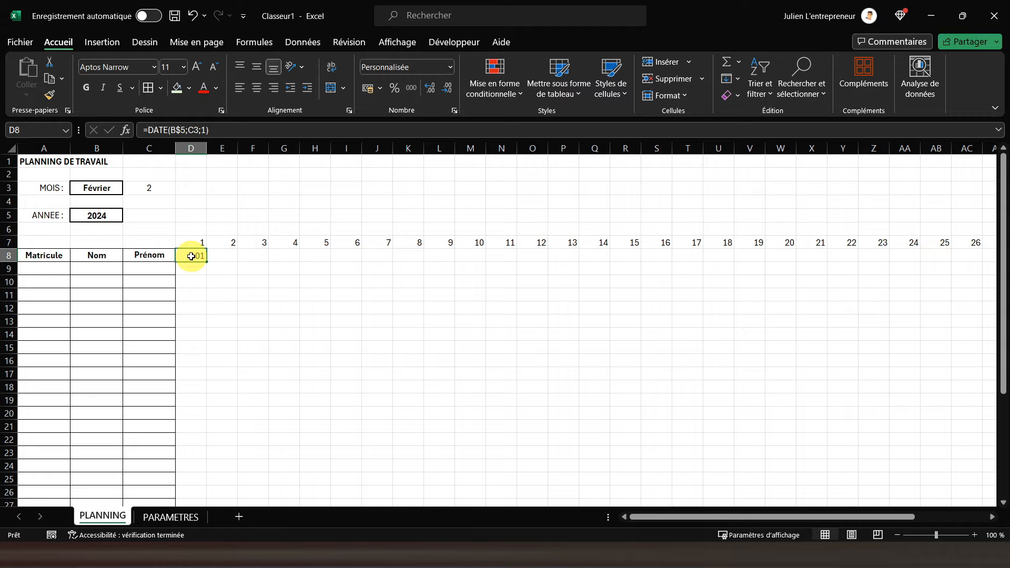
Format the day cells D8:AH8 with the custom number format jj, centred and bold.
left_click_drag(191, 256, 895, 255)
right_click(895, 257)
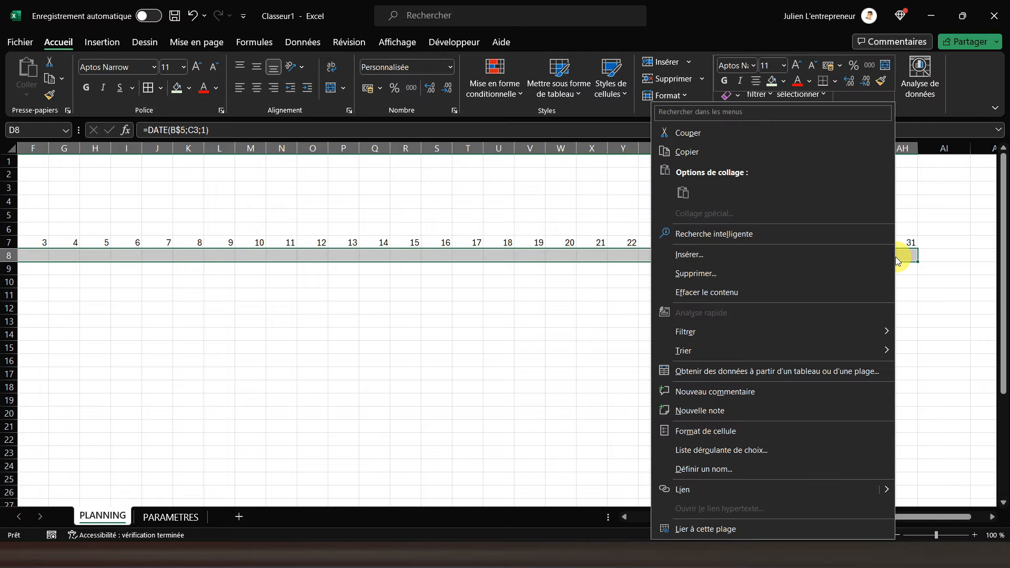
left_click(717, 430)
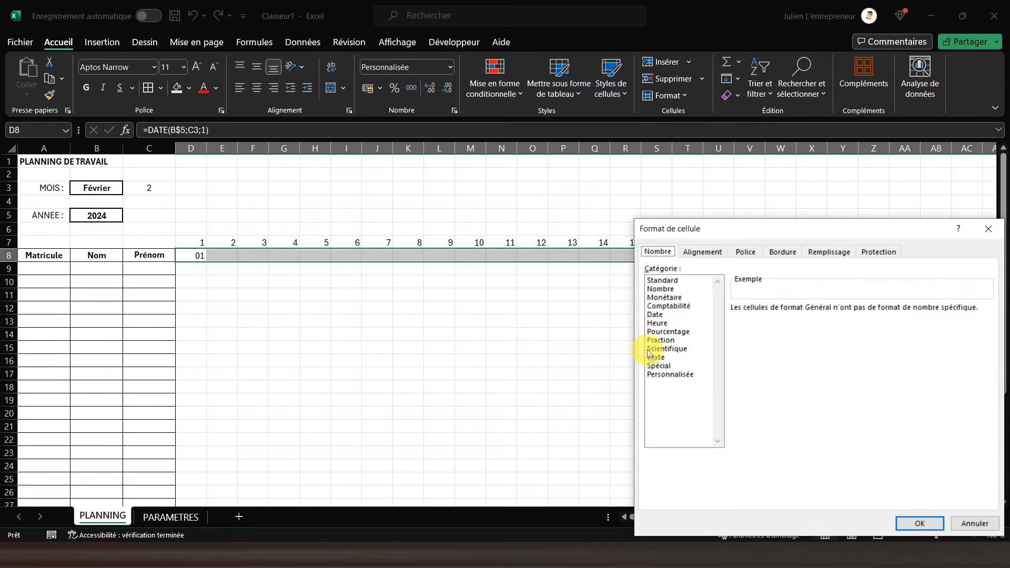
left_click(672, 374)
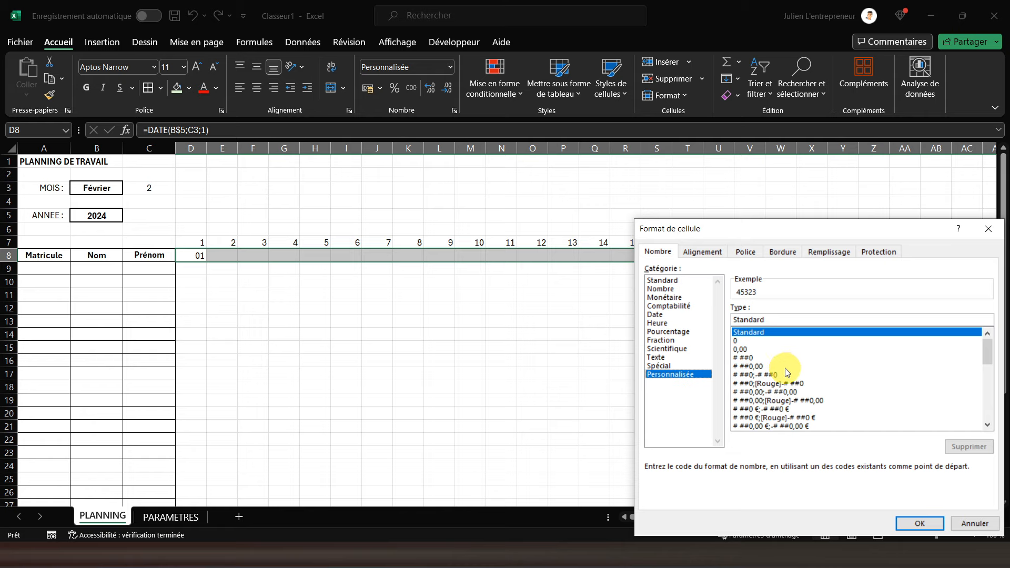
left_click_drag(987, 355, 986, 415)
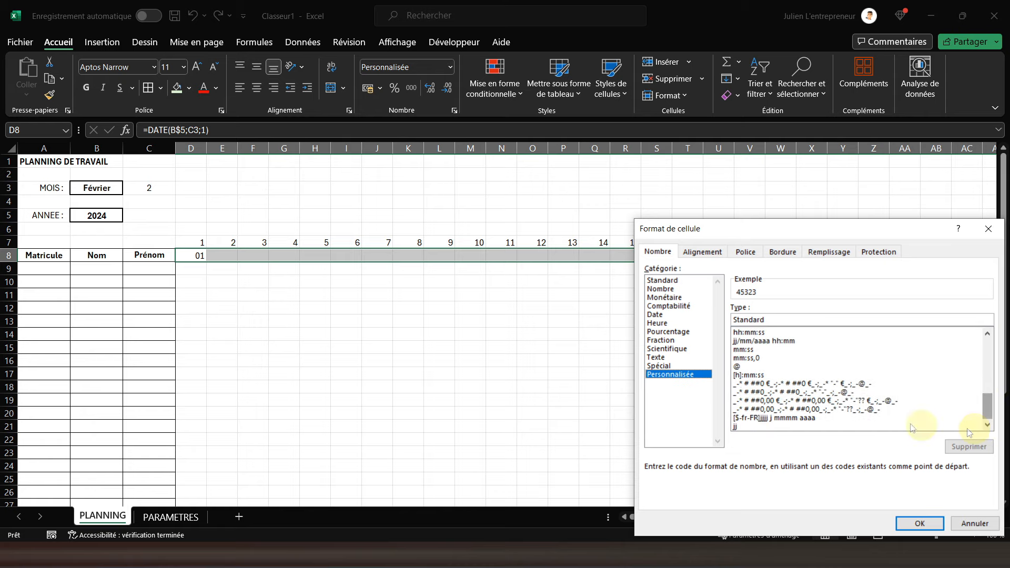
left_click(747, 427)
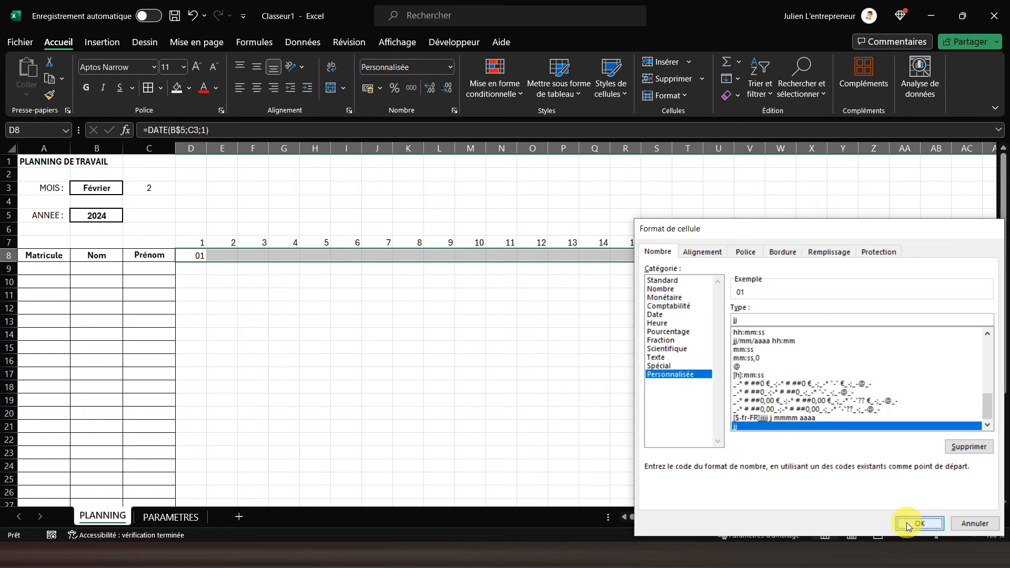
left_click(918, 523)
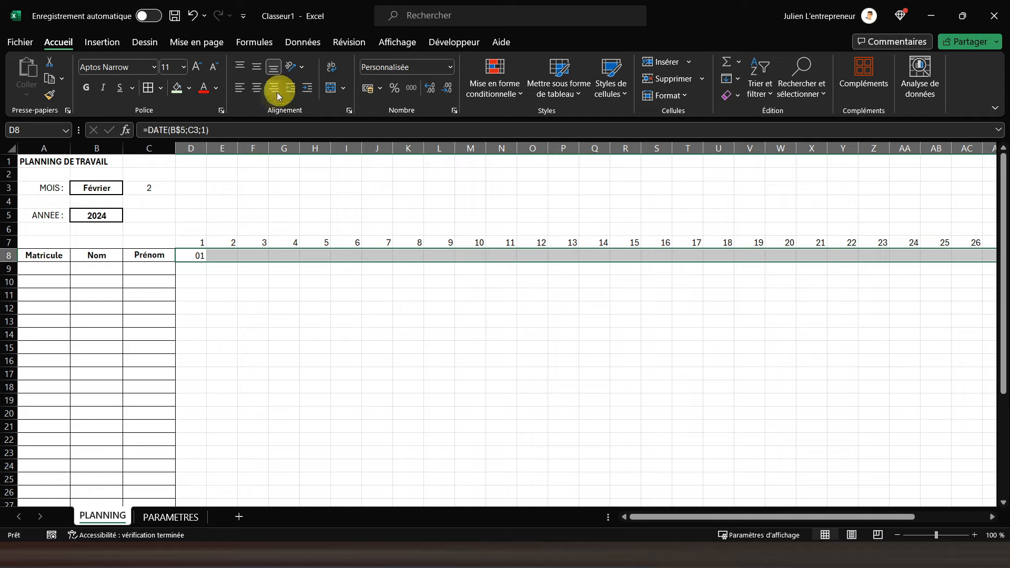
left_click(254, 87)
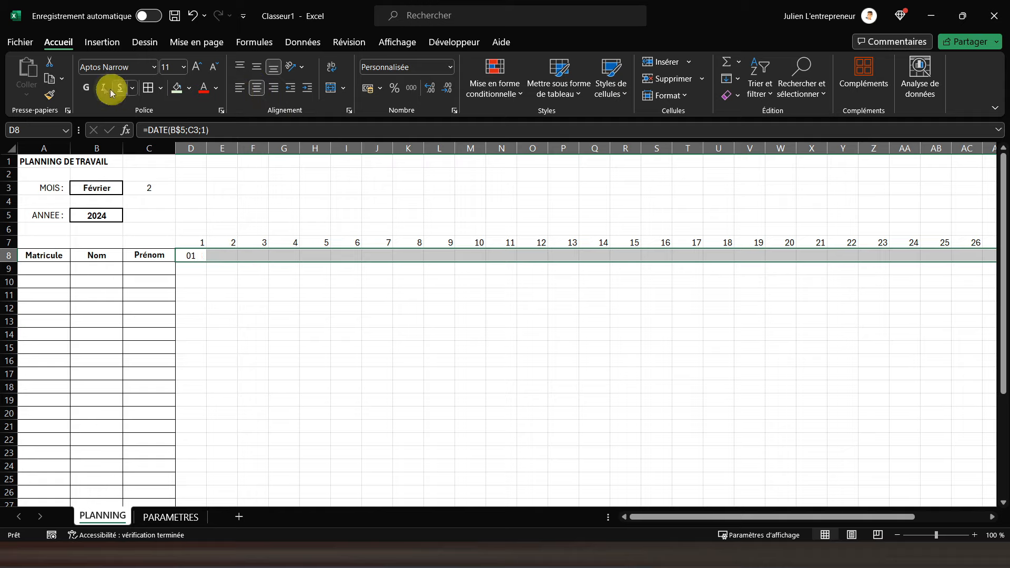
left_click(87, 89)
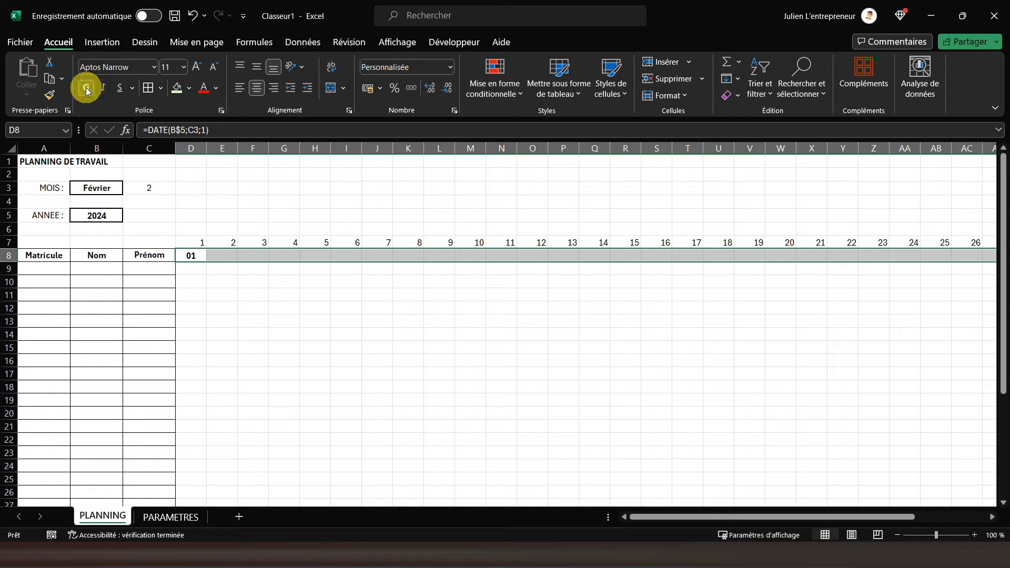
Enter =SIERREUR(SI(JOUR(D8+1)<JOUR(D8);"";D8+1);"") in cell E8 to generate the next day only while it stays within the month.
left_click(226, 257)
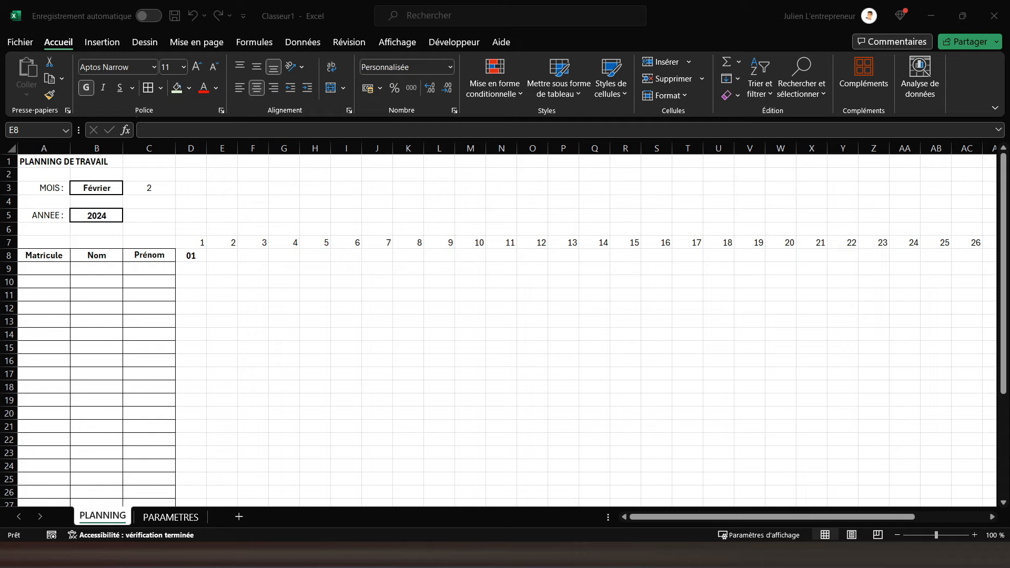
left_click(220, 255)
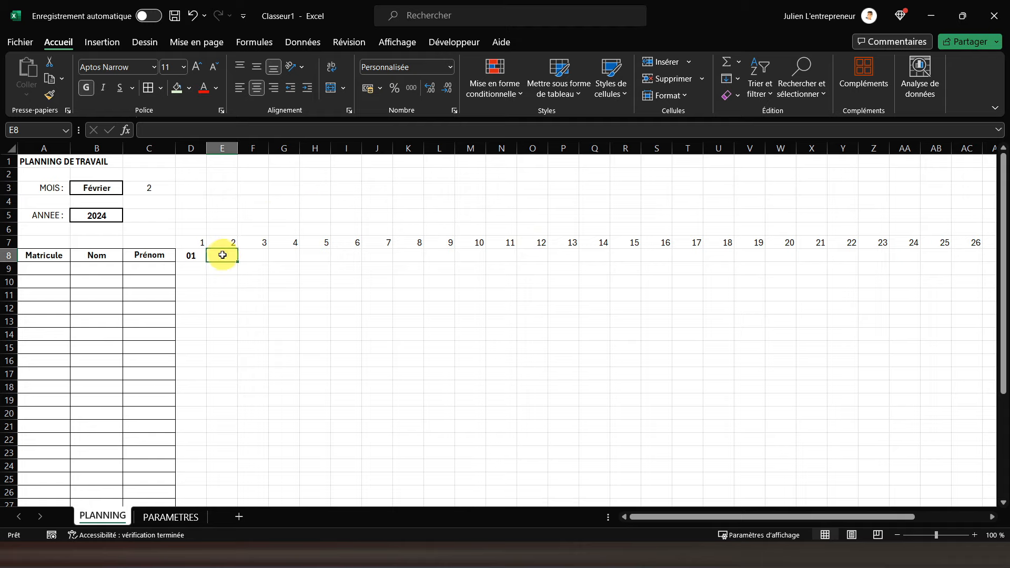
left_click_drag(220, 255, 917, 255)
left_click(221, 256)
type("=")
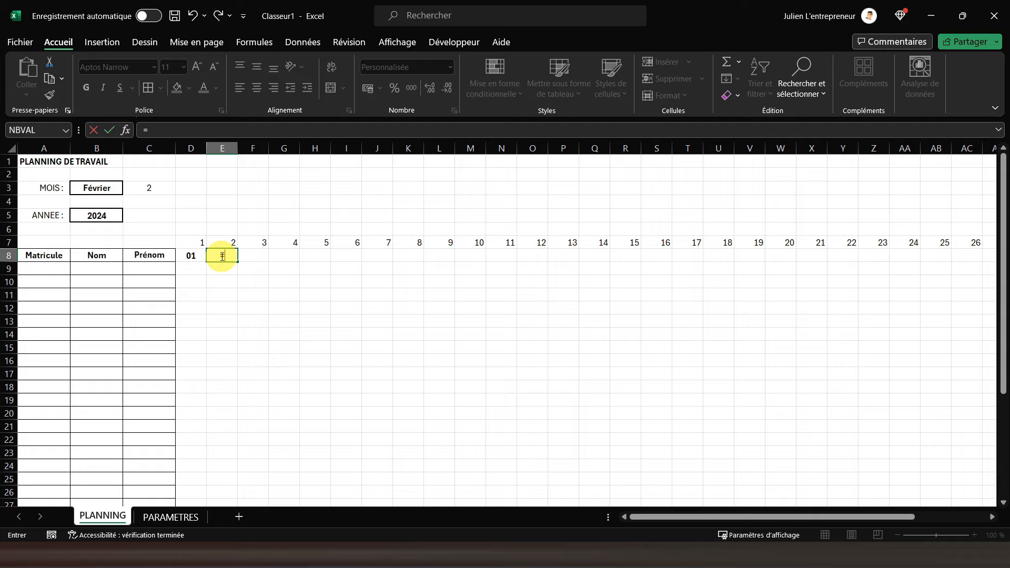
type("sierreur(")
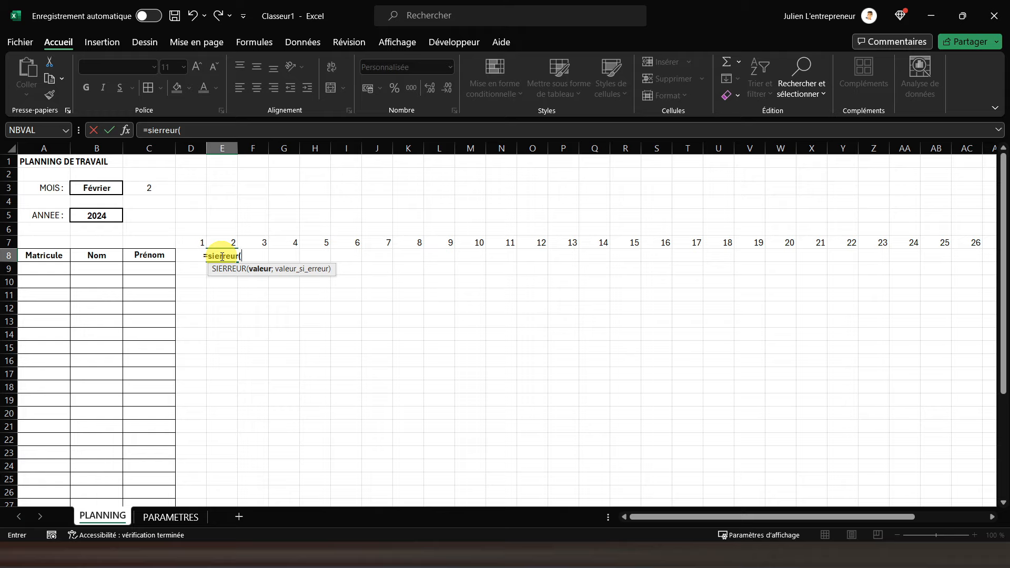
type("si(")
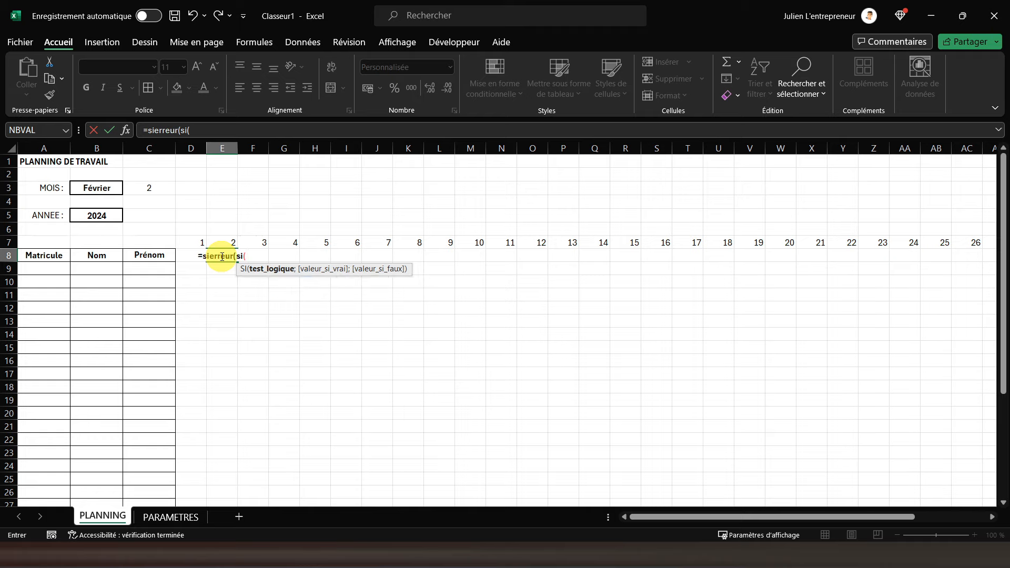
type("jour(")
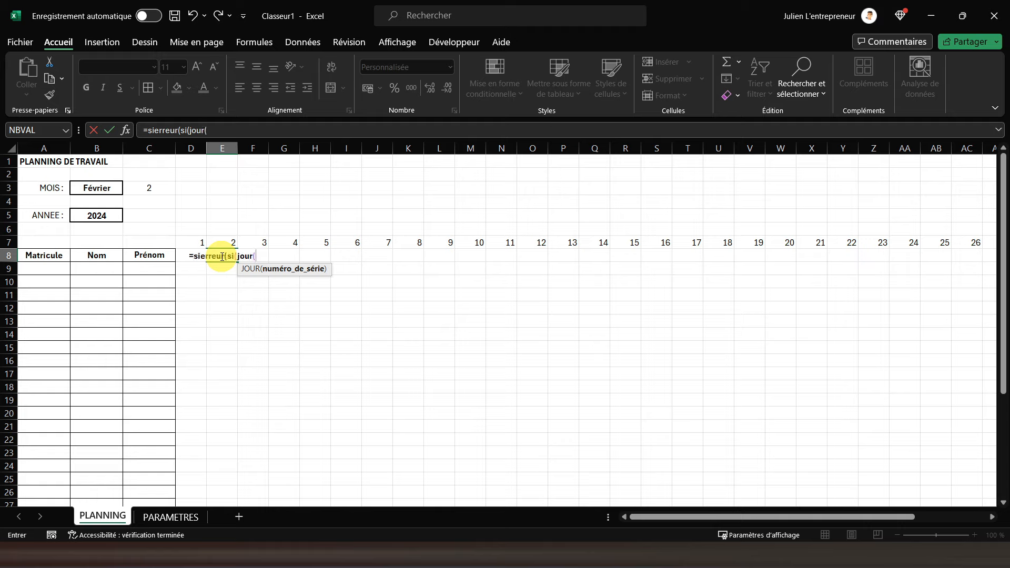
type("D8")
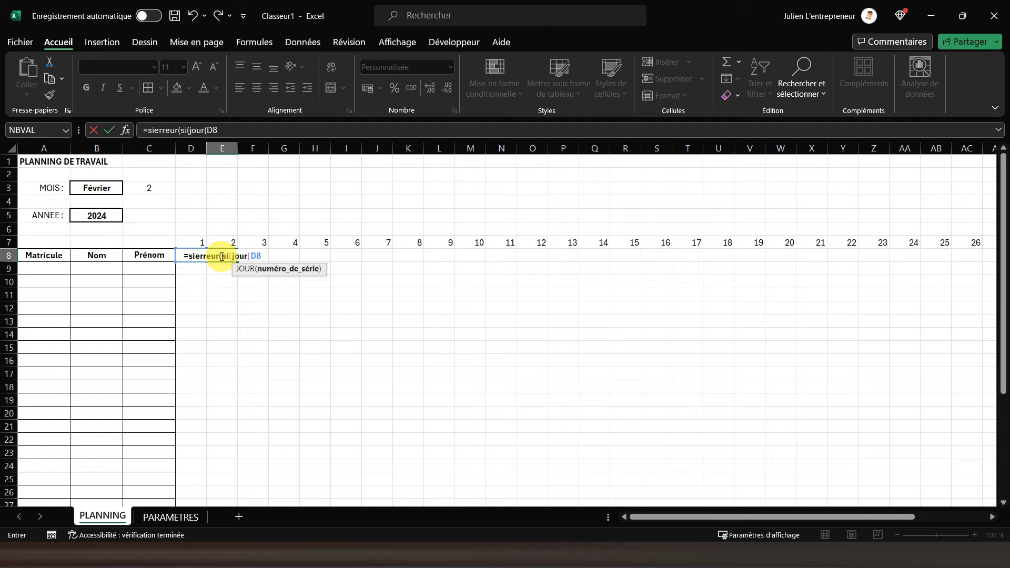
type(")")
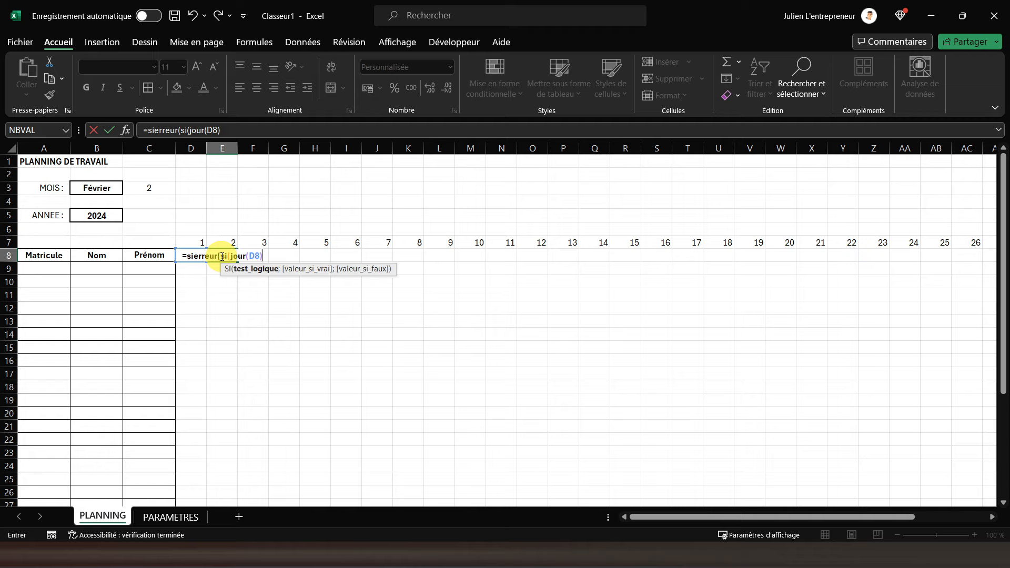
key("BackSpace")
type("+")
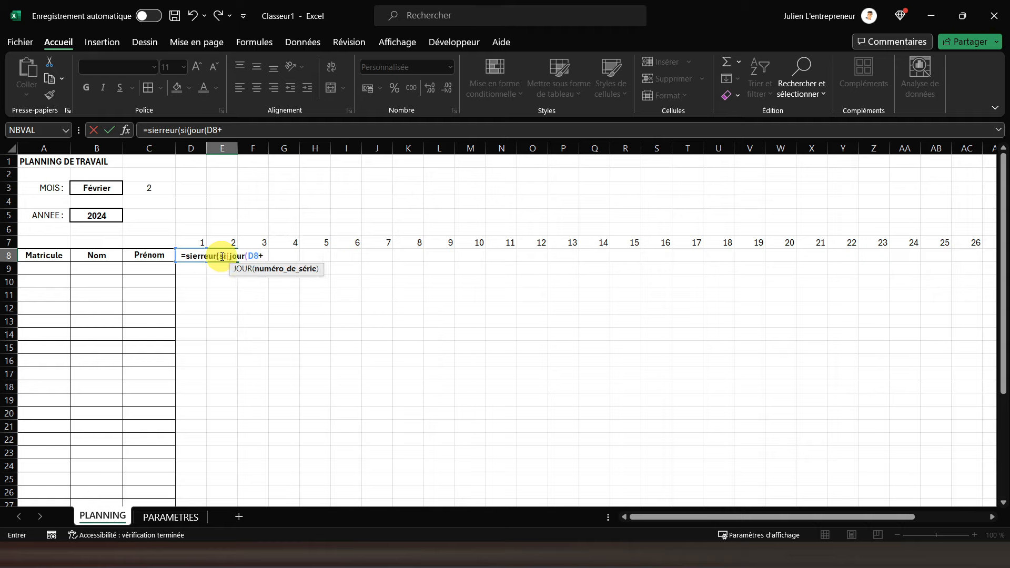
type("1)")
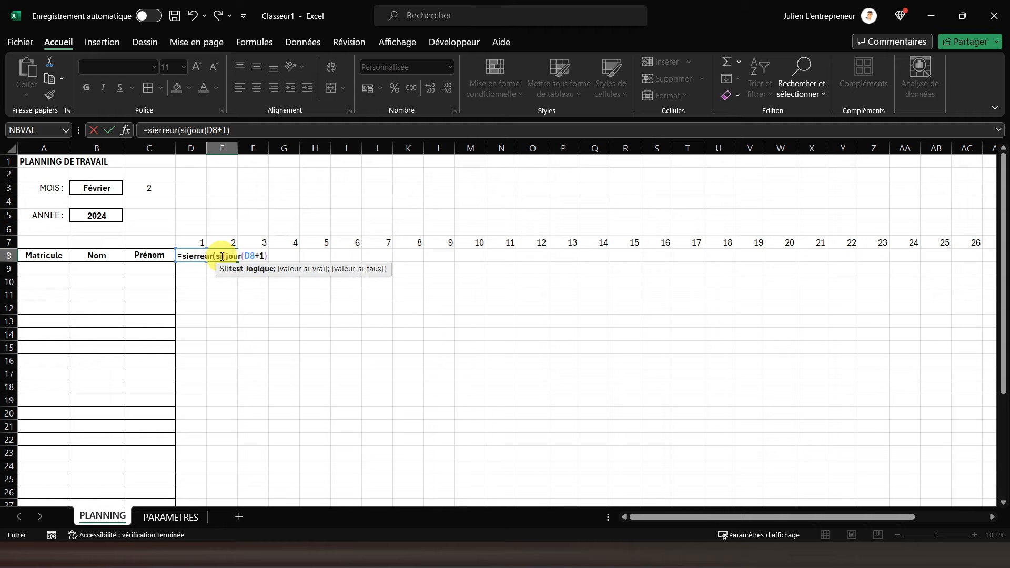
type("<")
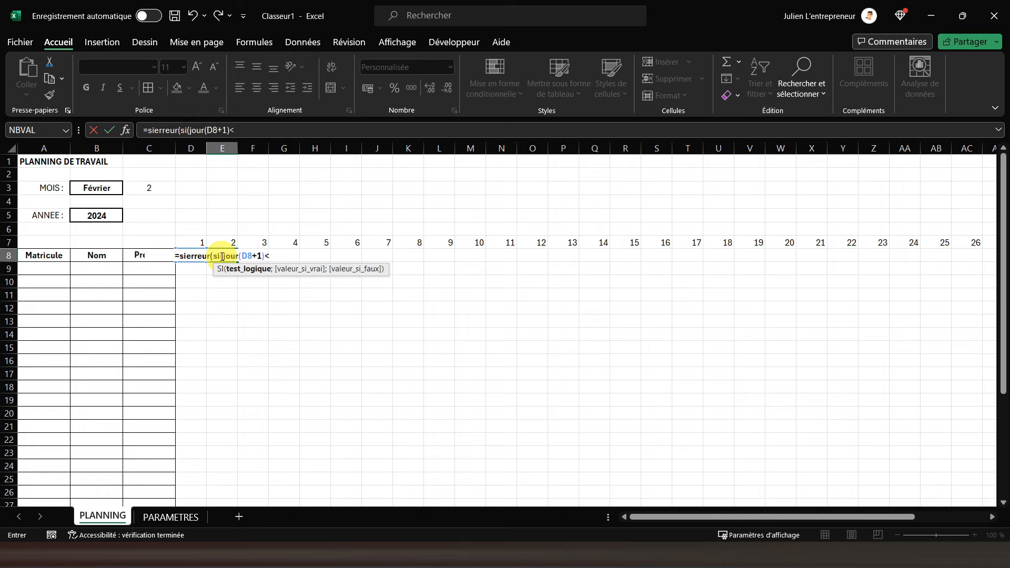
type("jour")
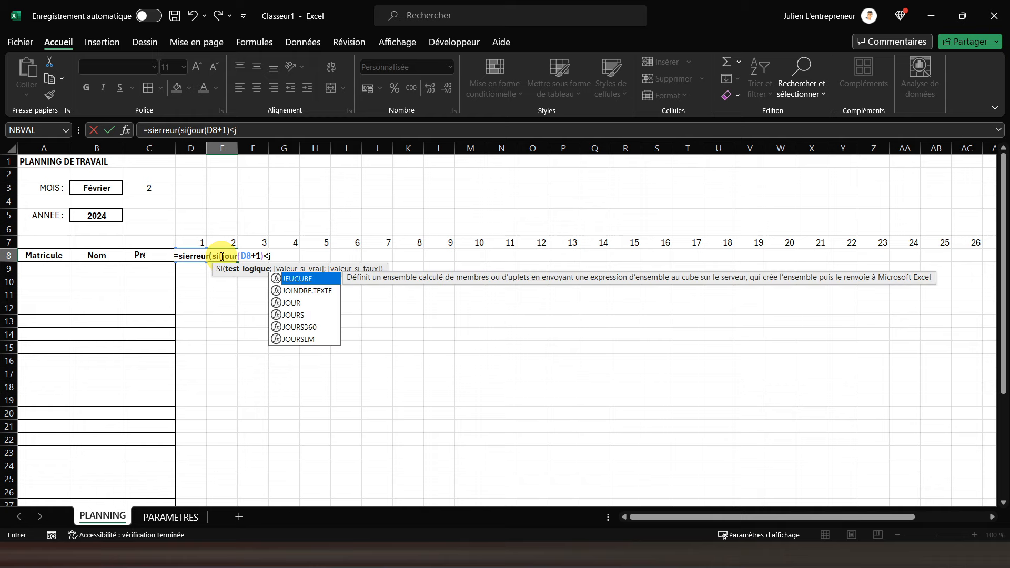
type("(d")
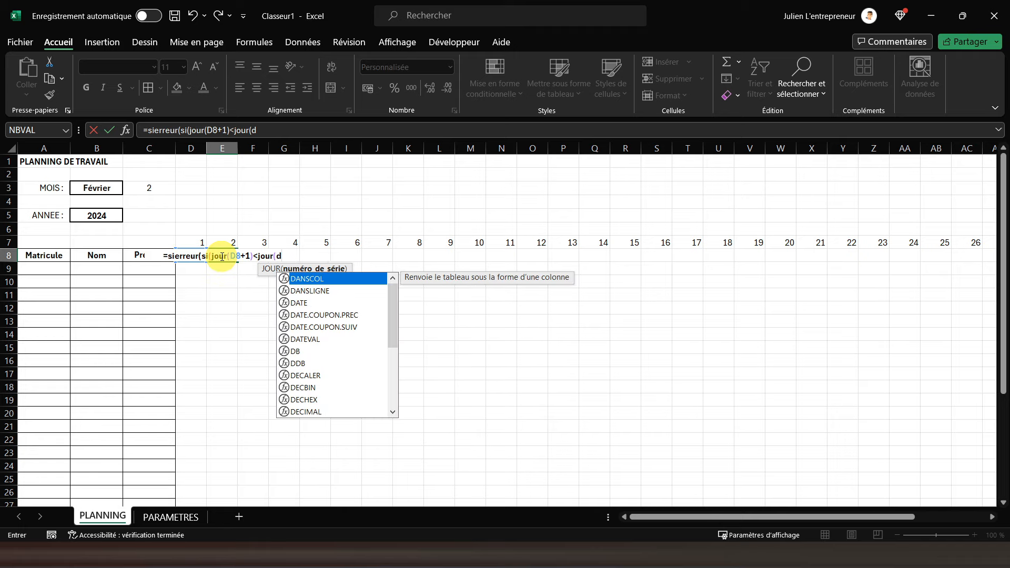
type("8)")
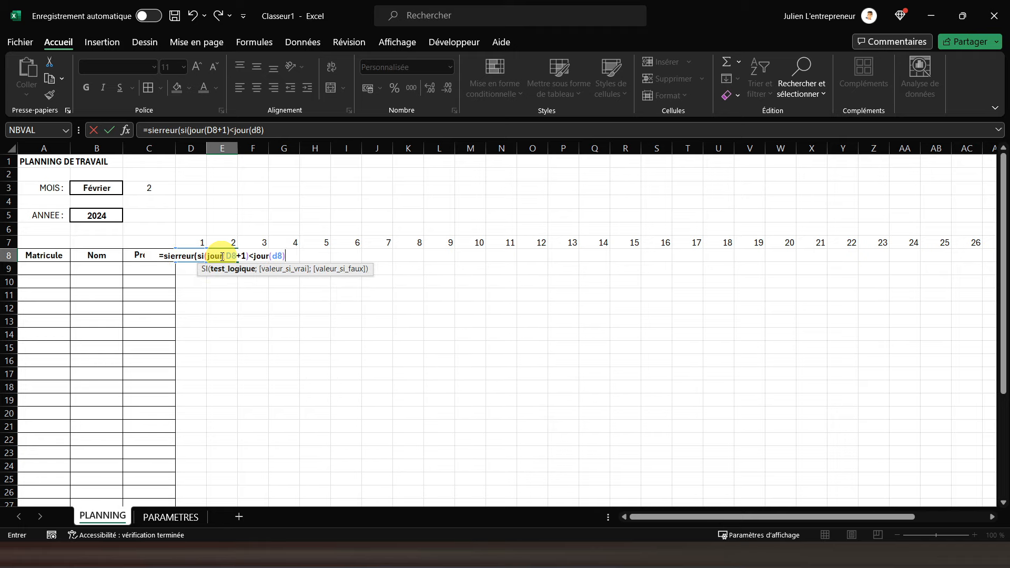
type(";")
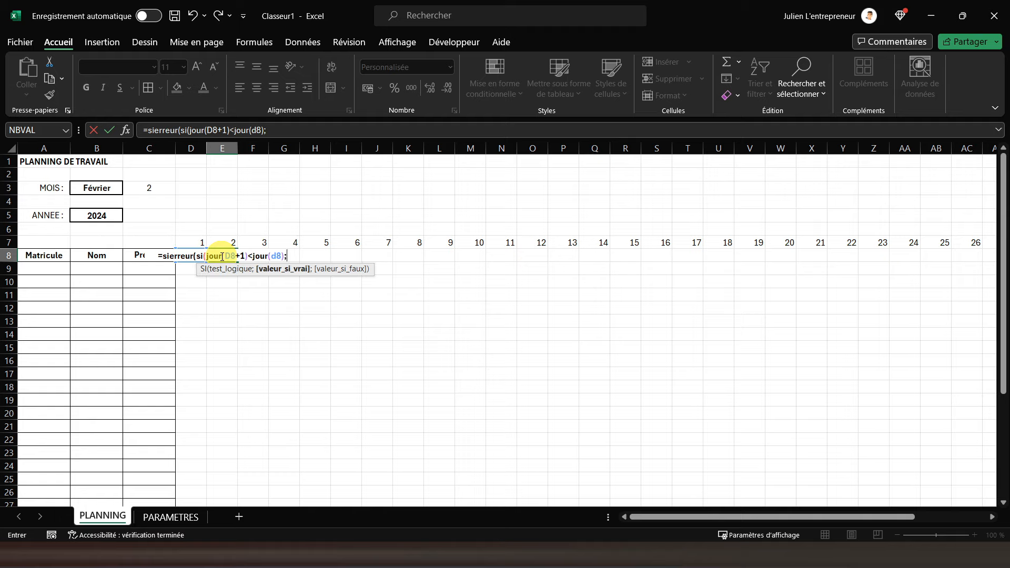
type("\"\"")
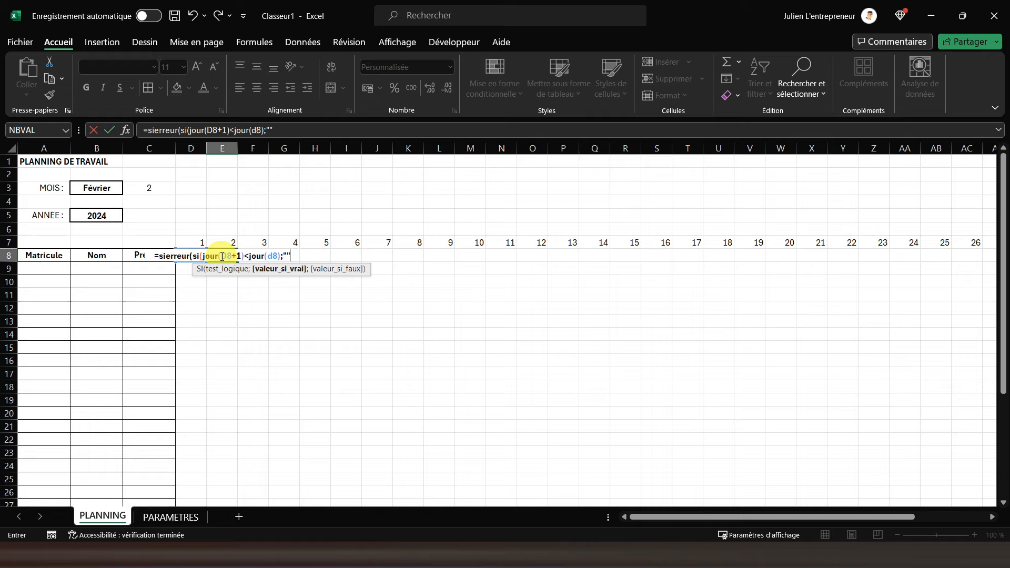
type(";")
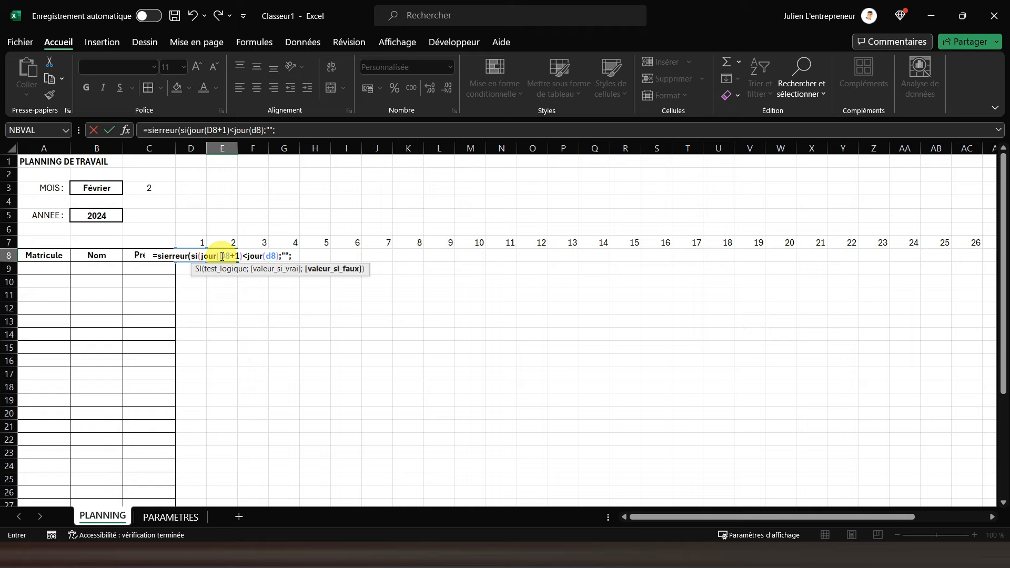
type("d")
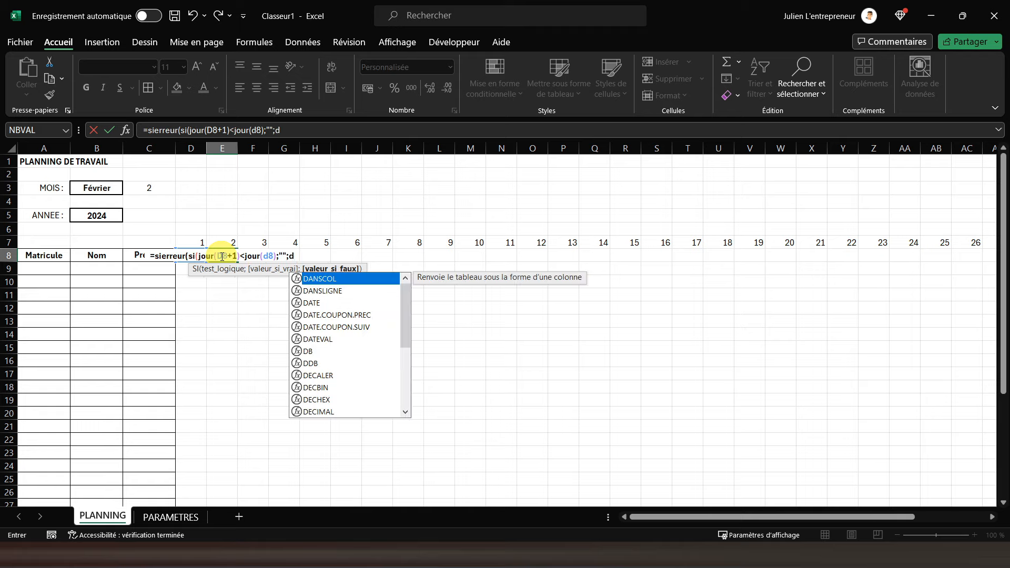
type("8")
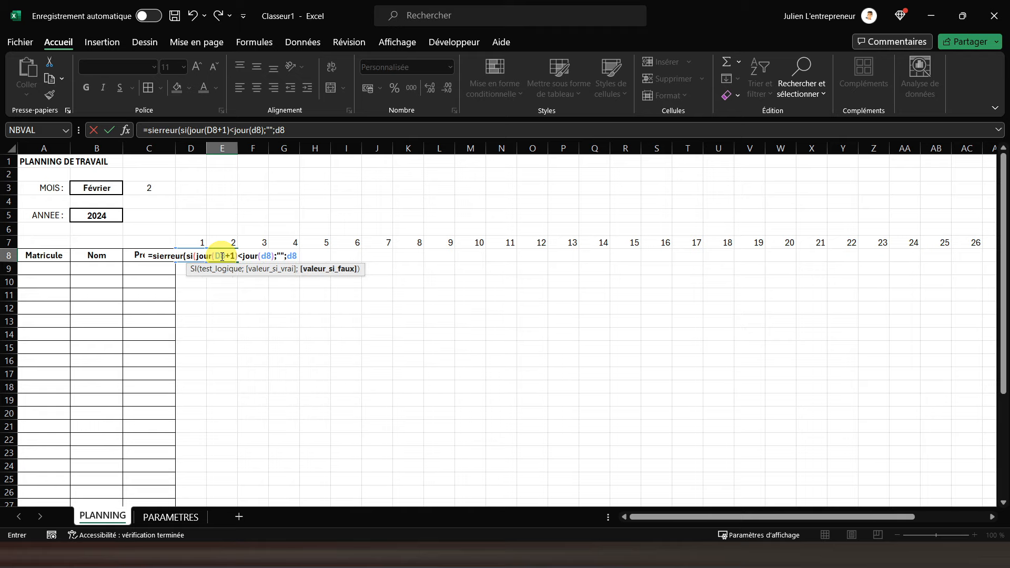
type("+1")
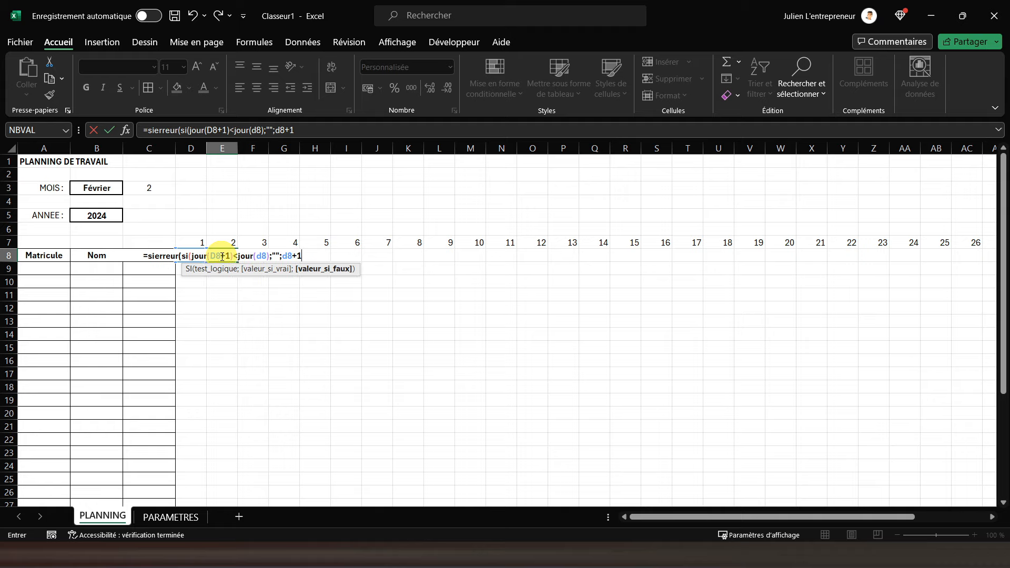
type(")")
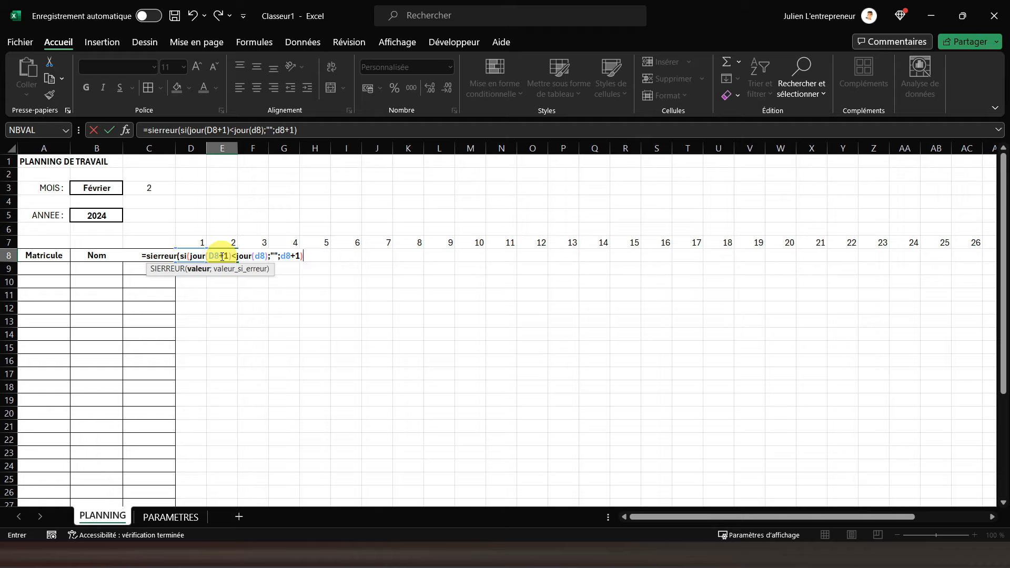
type(";")
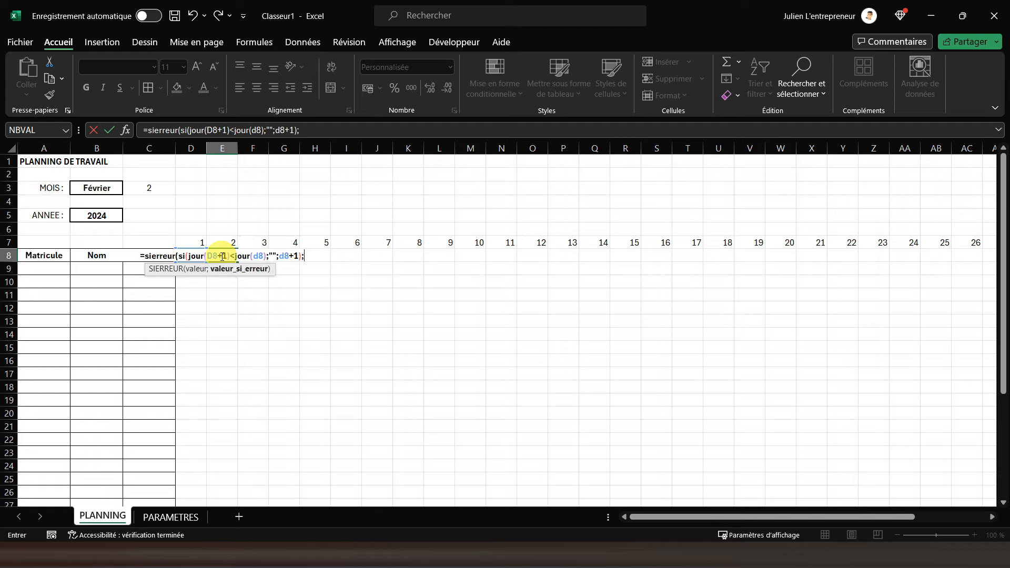
type("\"\"")
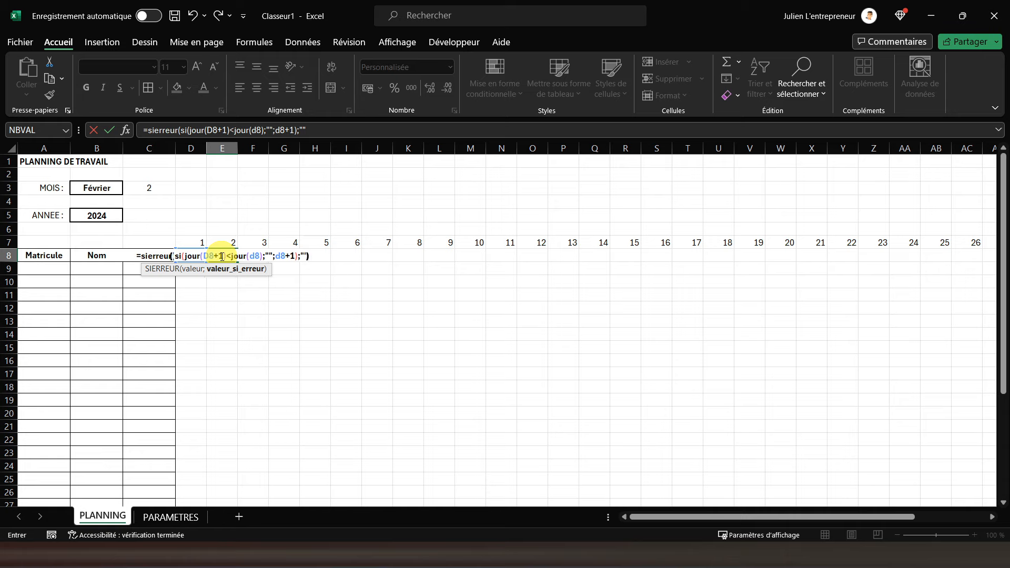
type(")")
left_click(221, 263)
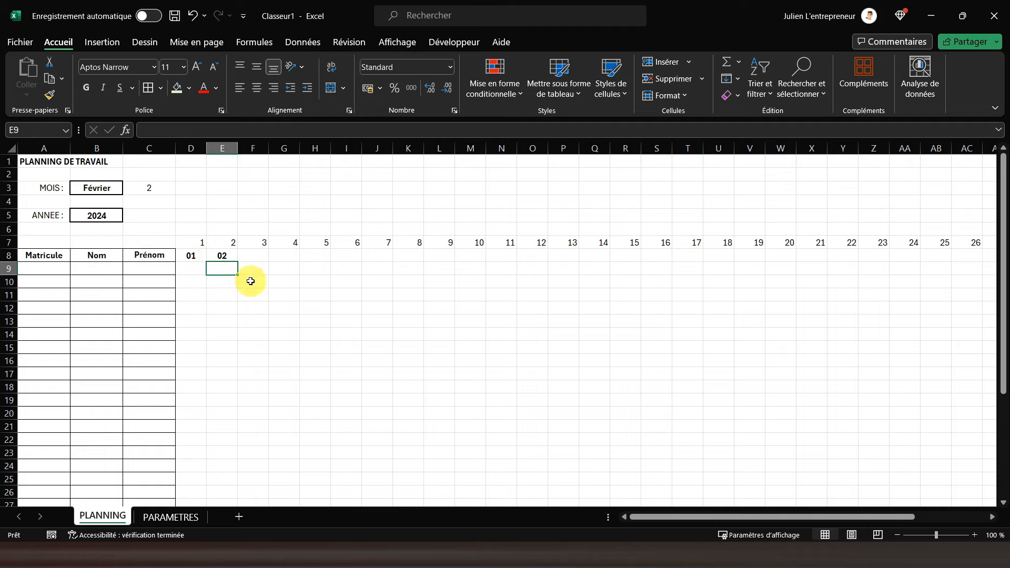
Fill the next-day formula from E8 across row 8 to AH8.
left_click(233, 256)
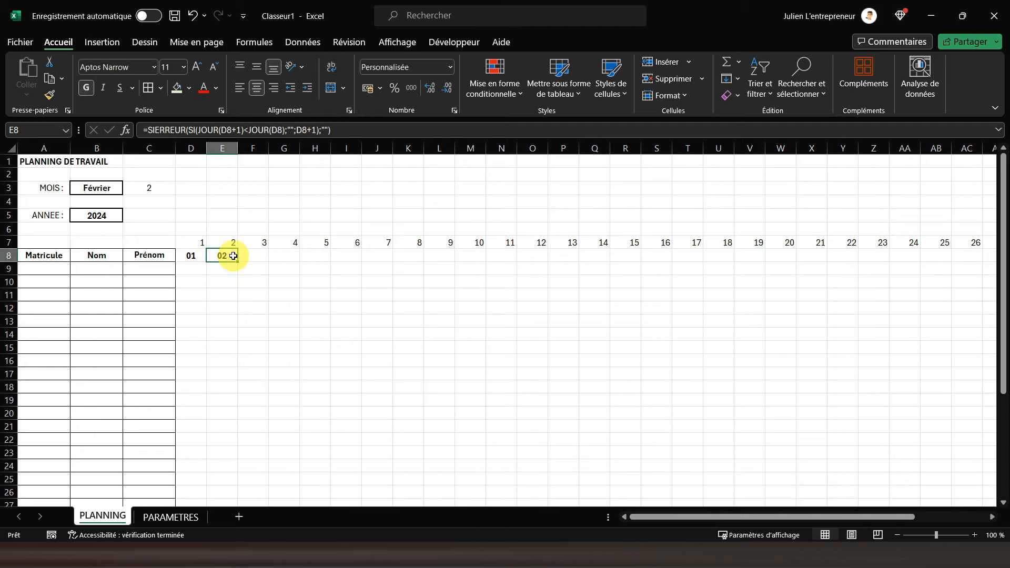
left_click_drag(238, 262, 970, 269)
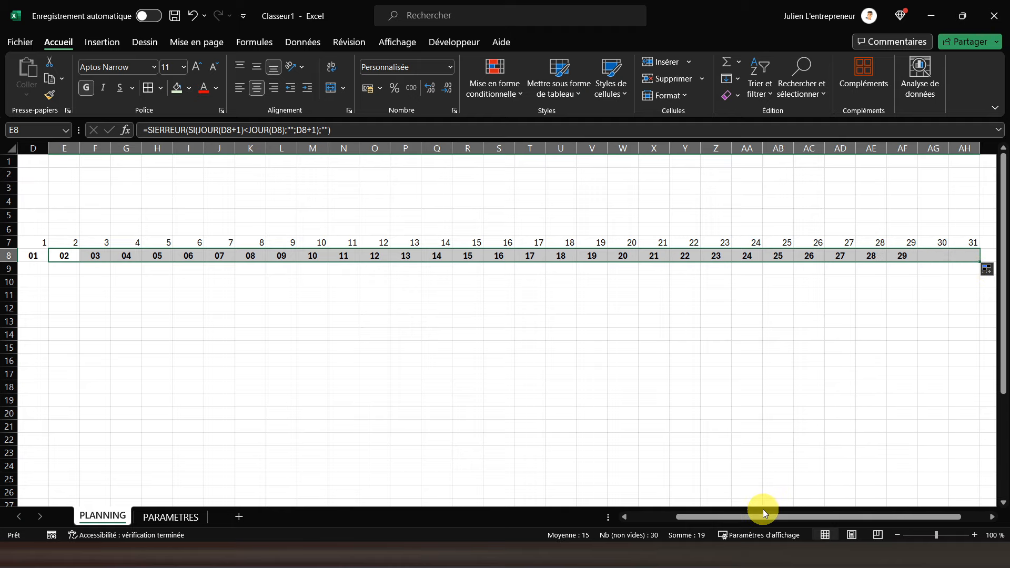
left_click_drag(756, 515, 173, 321)
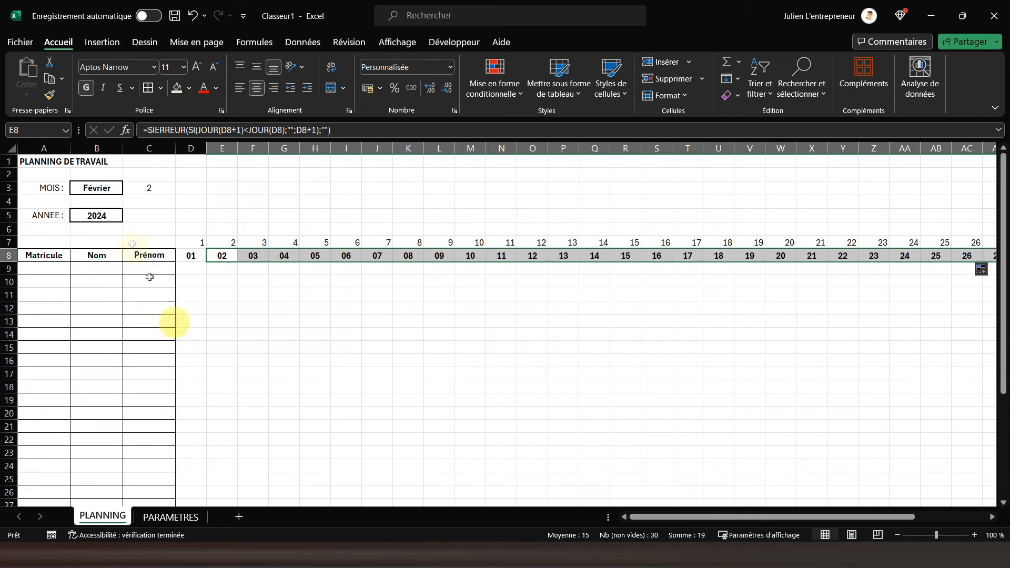
Set the month in B3 to Janvier and check the generated days at the end of row 8.
left_click(126, 192)
left_click(129, 193)
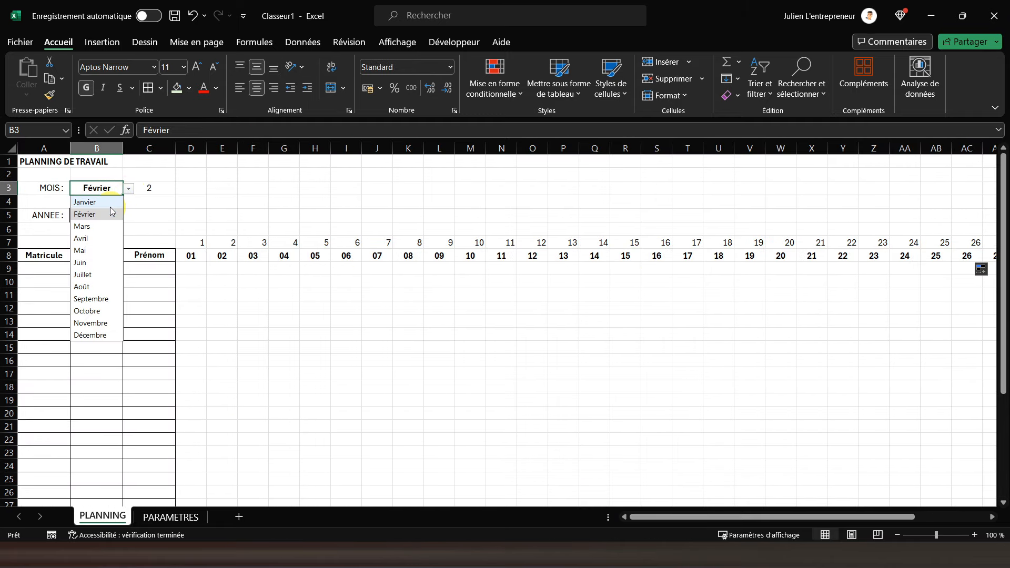
left_click(108, 202)
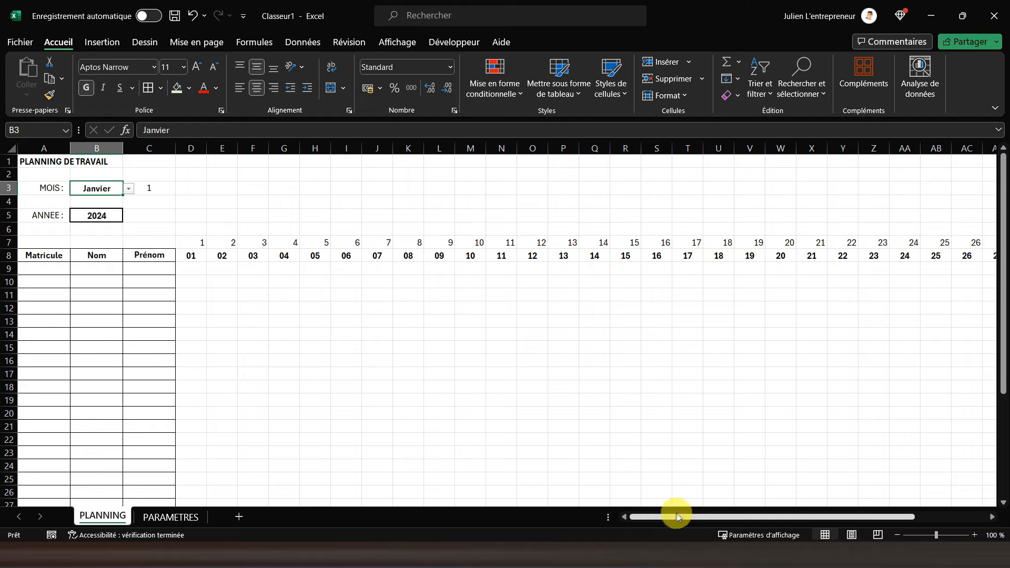
left_click_drag(677, 517, 781, 496)
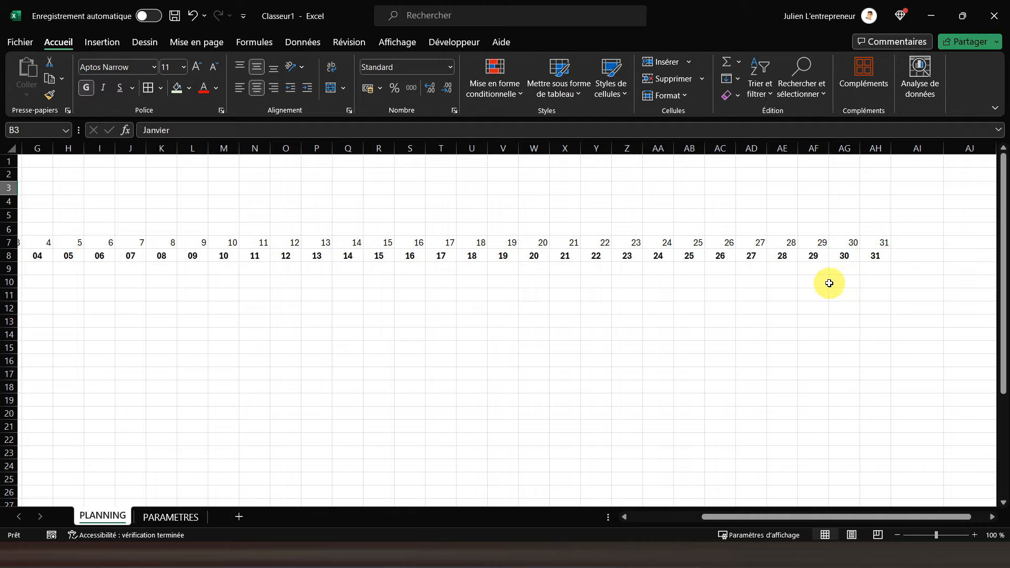
left_click_drag(766, 522, 570, 522)
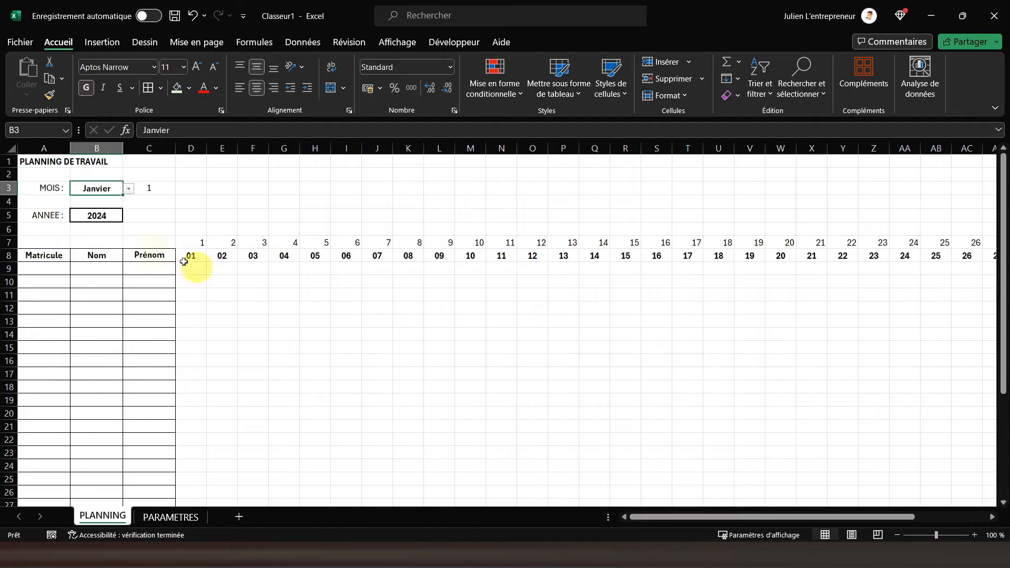
left_click(128, 189)
left_click(131, 191)
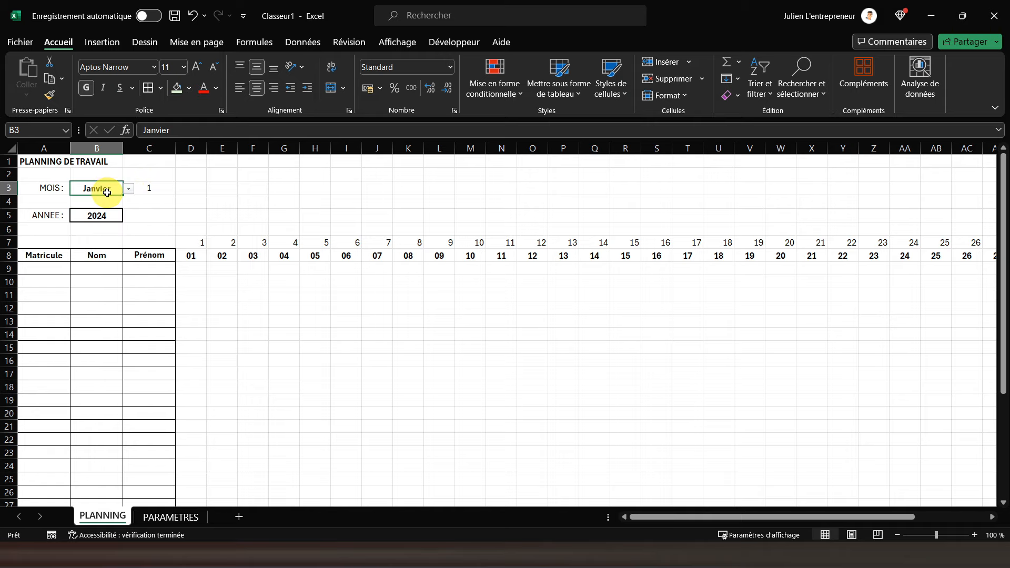
Enter =TEXTE(D8;"jjj") in cell D7 to return the abbreviated weekday name of the date below it.
left_click(195, 242)
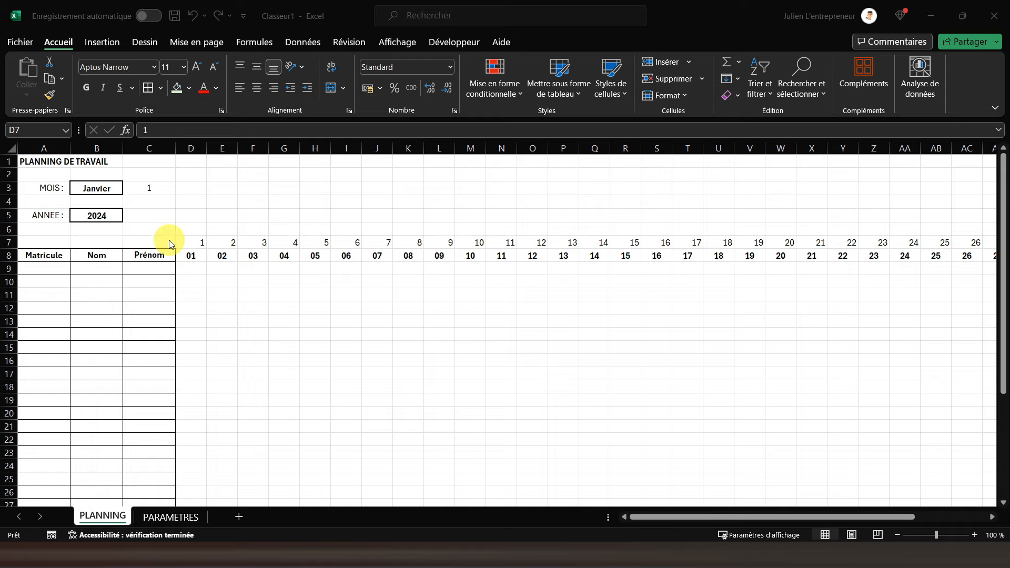
left_click(197, 243)
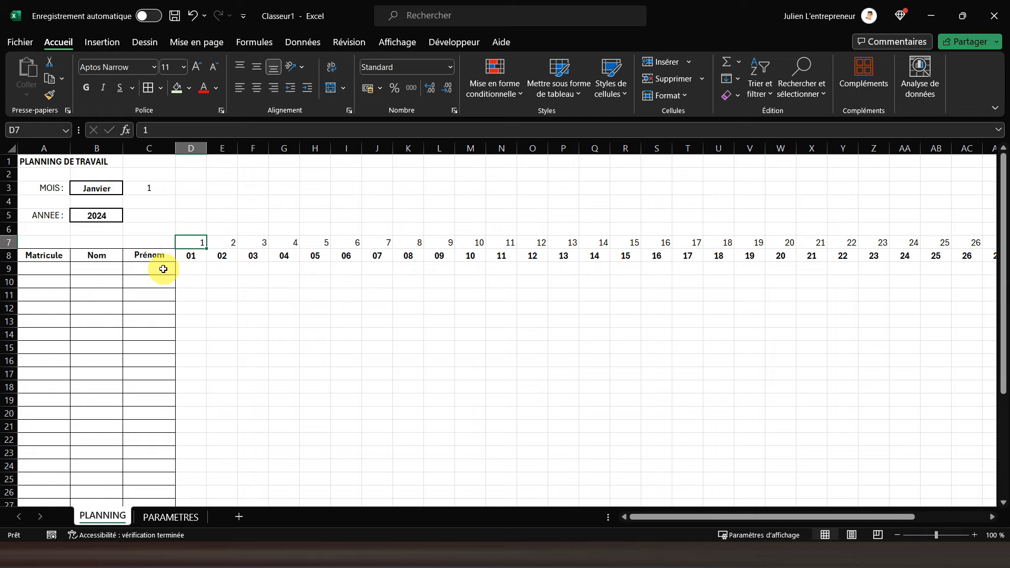
type("=")
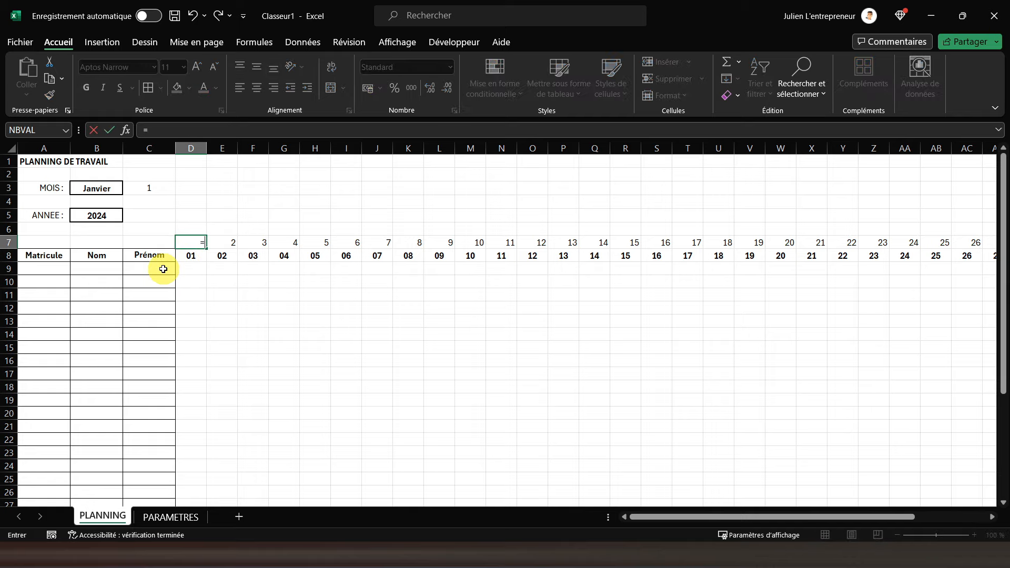
type("texte")
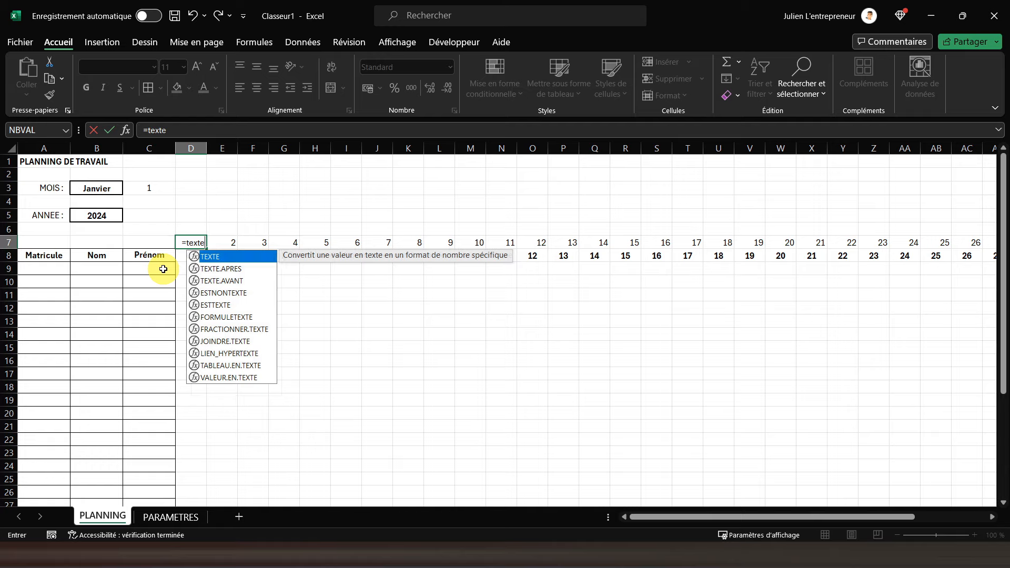
type("(")
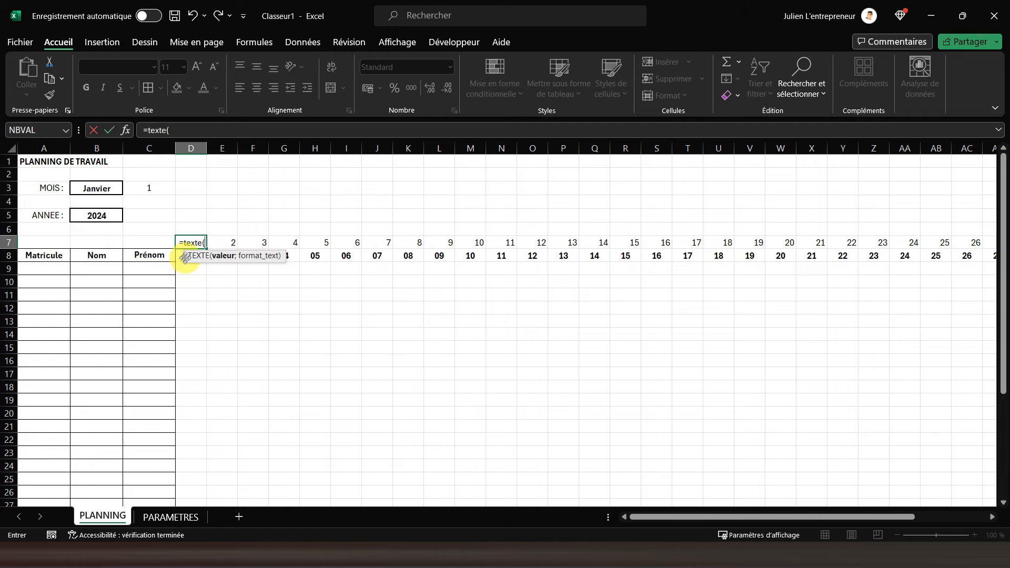
left_click(183, 253)
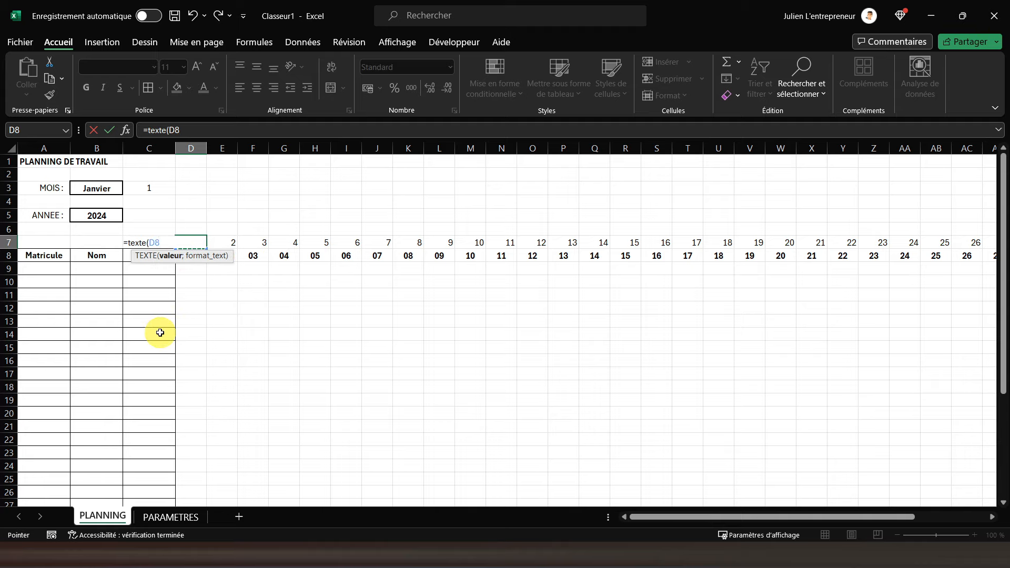
type(";\"jjj")
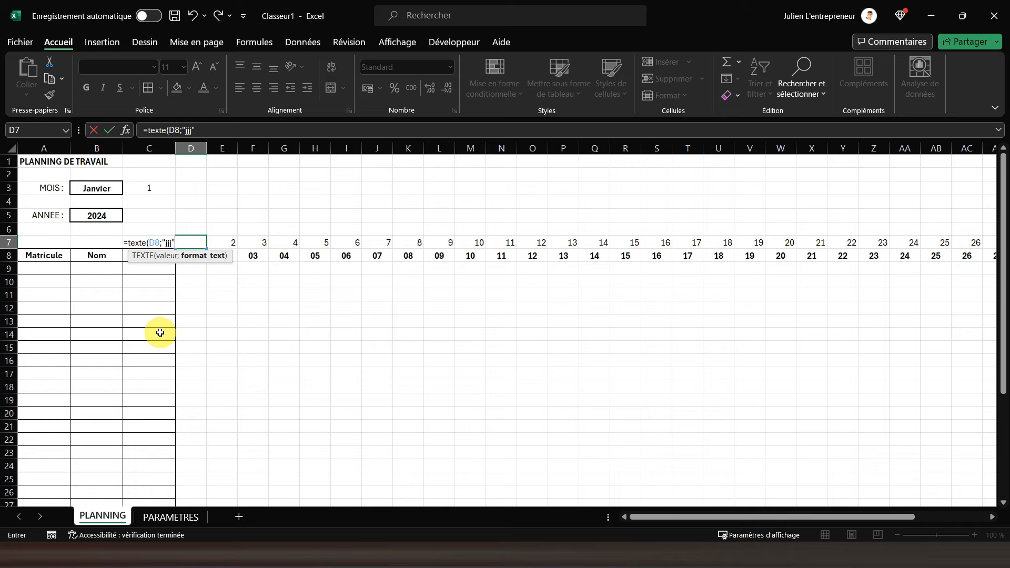
type(")")
key("Return")
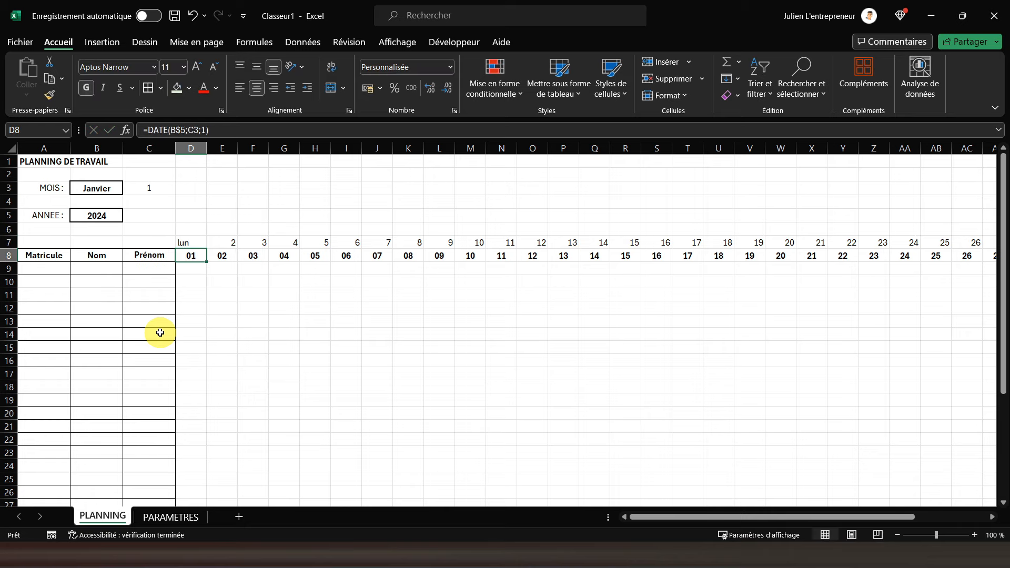
Centre the whole of row 7 and make it bold.
left_click(194, 242)
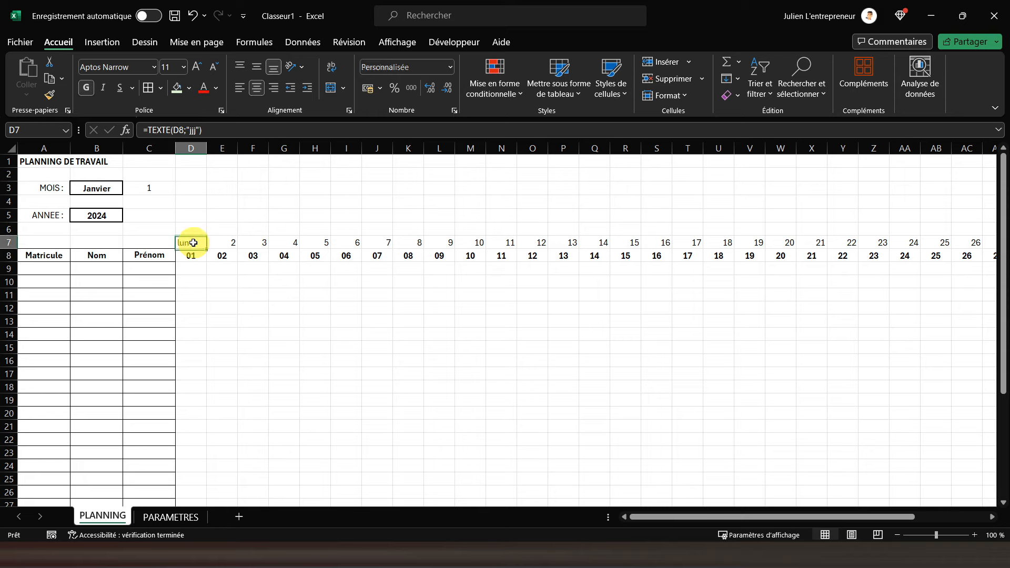
left_click(9, 242)
left_click(257, 86)
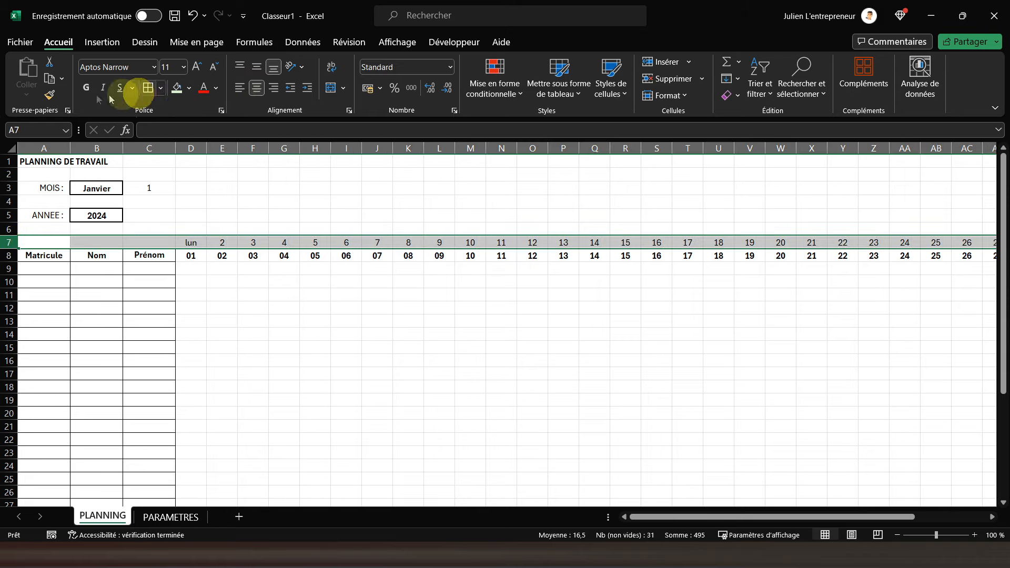
left_click(85, 89)
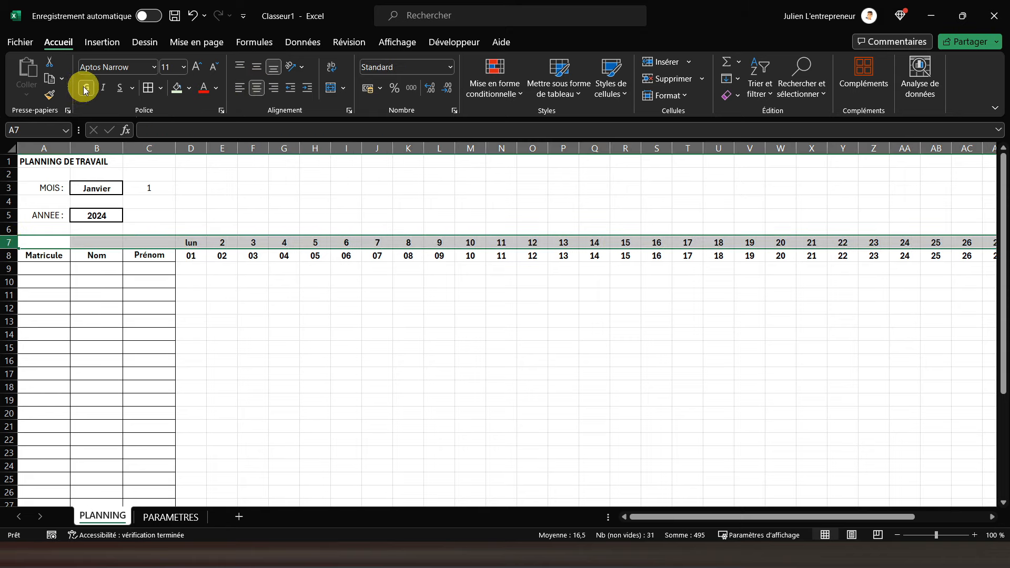
Fill the weekday-name formula from D7 across row 7 to AH7.
left_click(188, 245)
left_click_drag(205, 248, 912, 240)
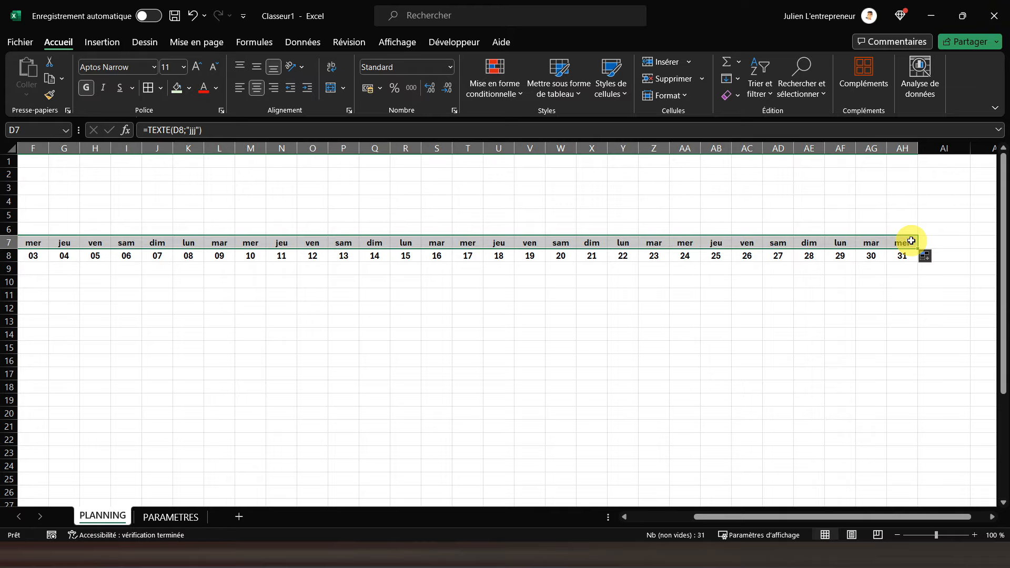
left_click_drag(771, 516, 579, 509)
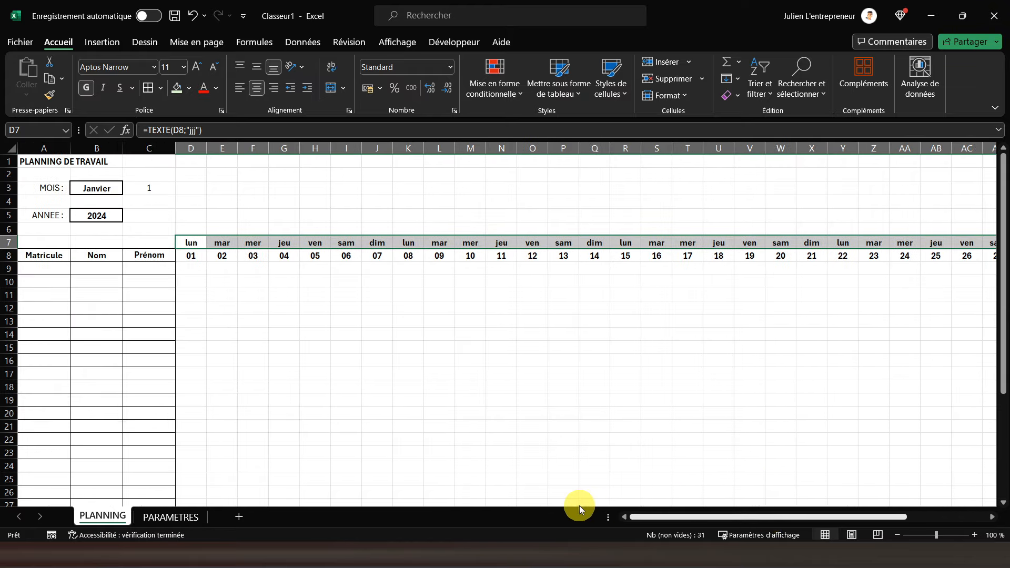
Enter =SIERREUR(JOURSEM(D8;2);"") in cell D6 to number the weekday from 1 for Monday to 7 for Sunday.
left_click(198, 242)
left_click(184, 229)
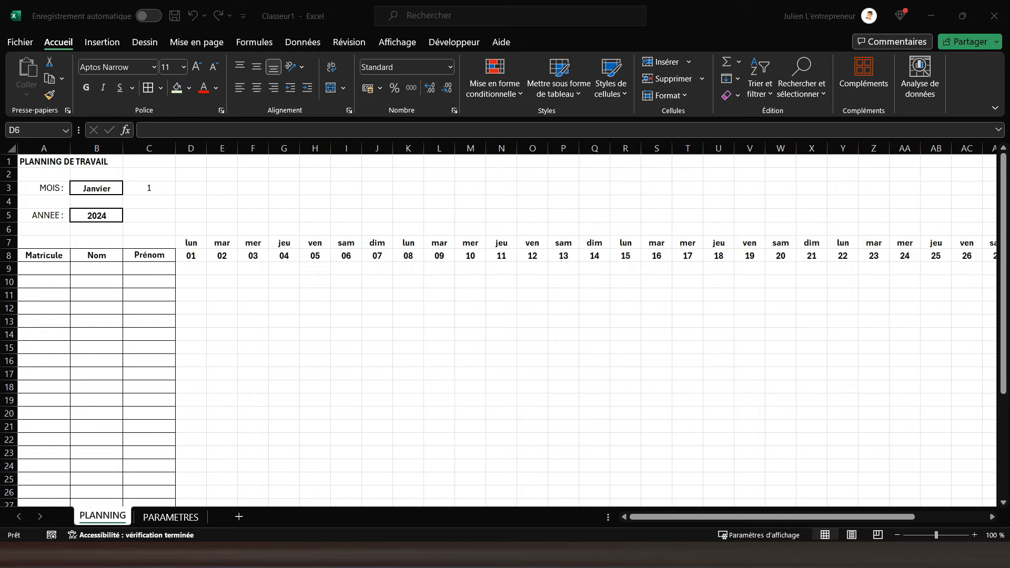
left_click(195, 233)
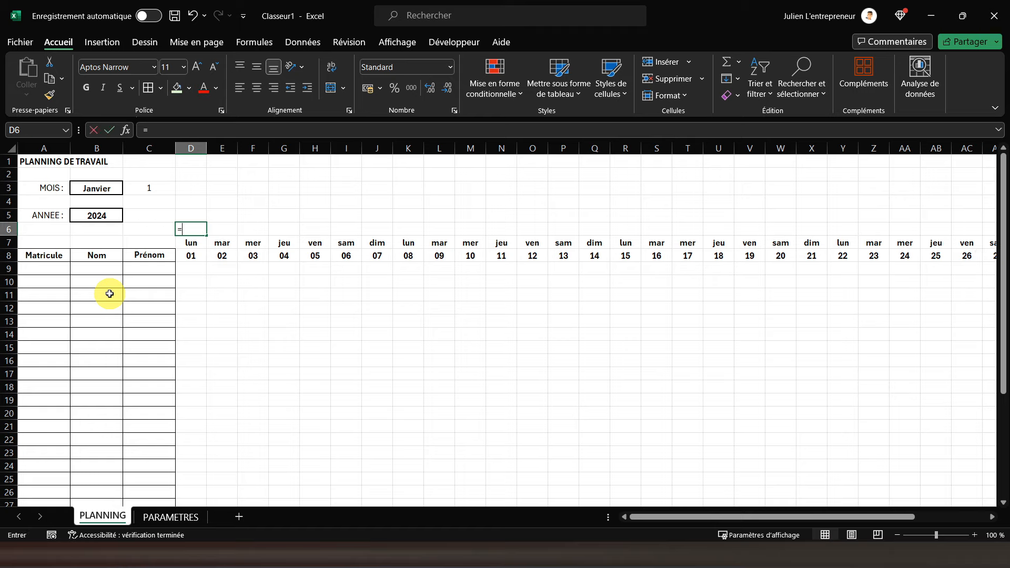
type("=sierr")
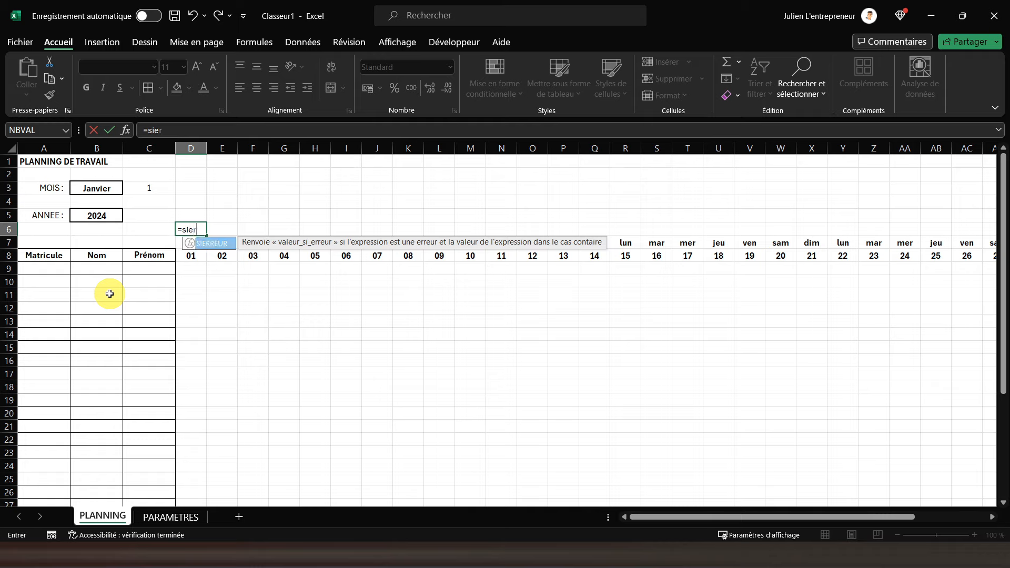
double_click(211, 243)
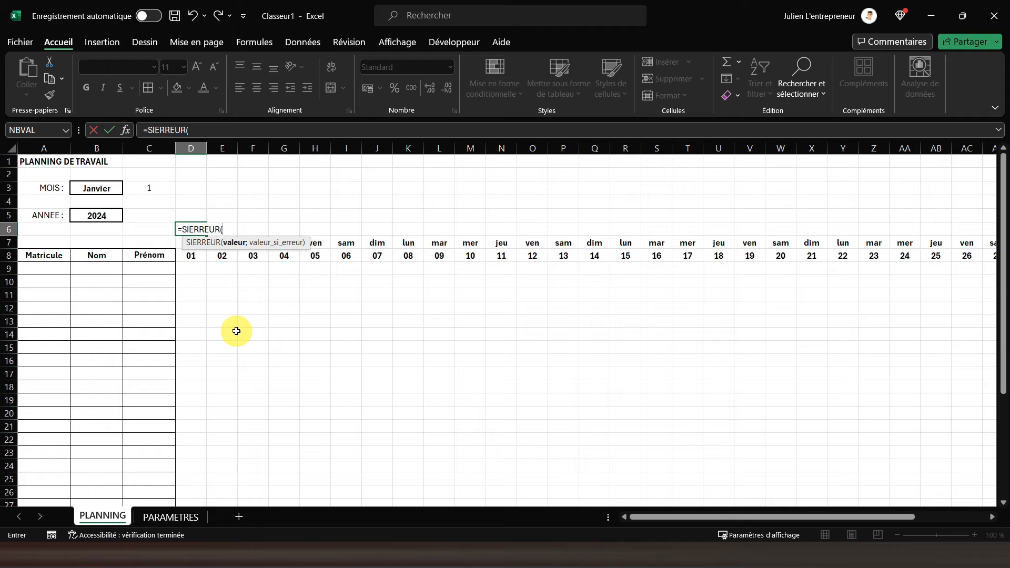
type("joursem(")
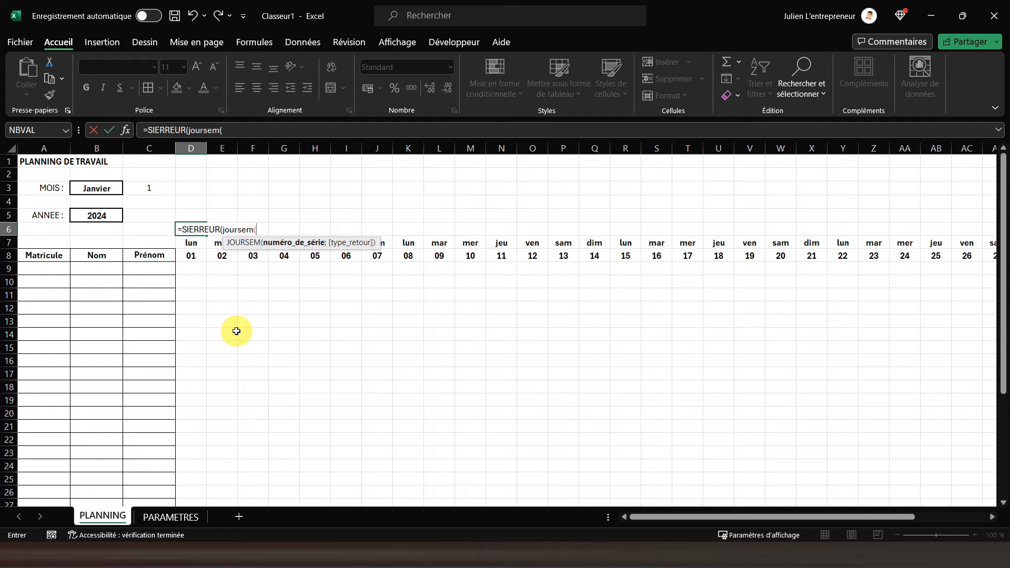
left_click(190, 256)
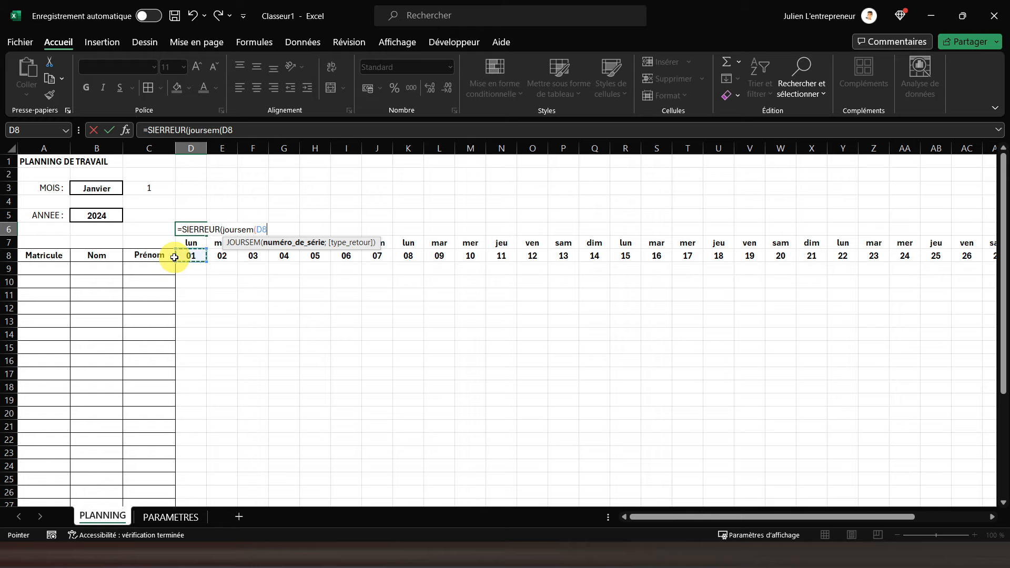
type(";")
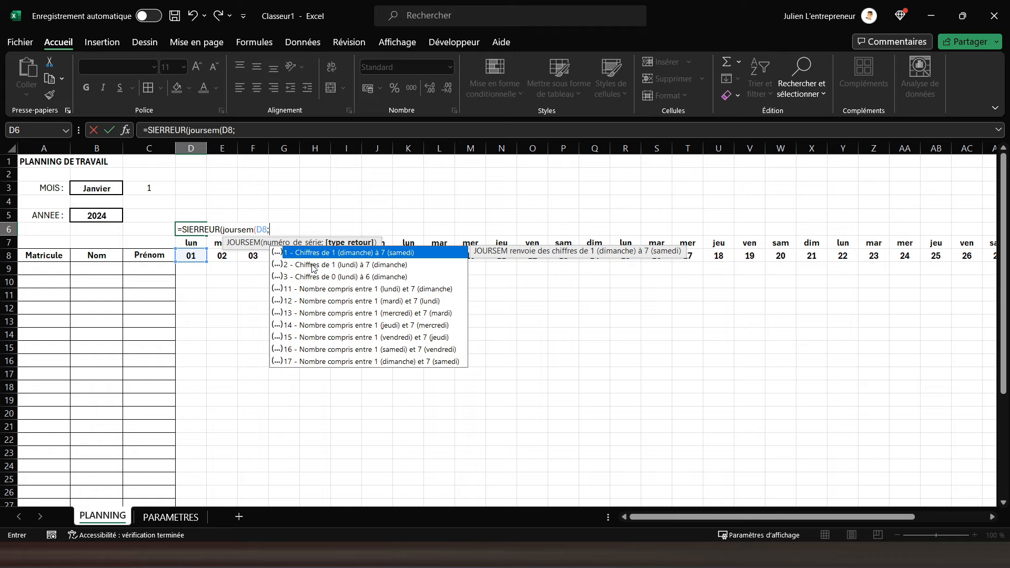
left_click(313, 265)
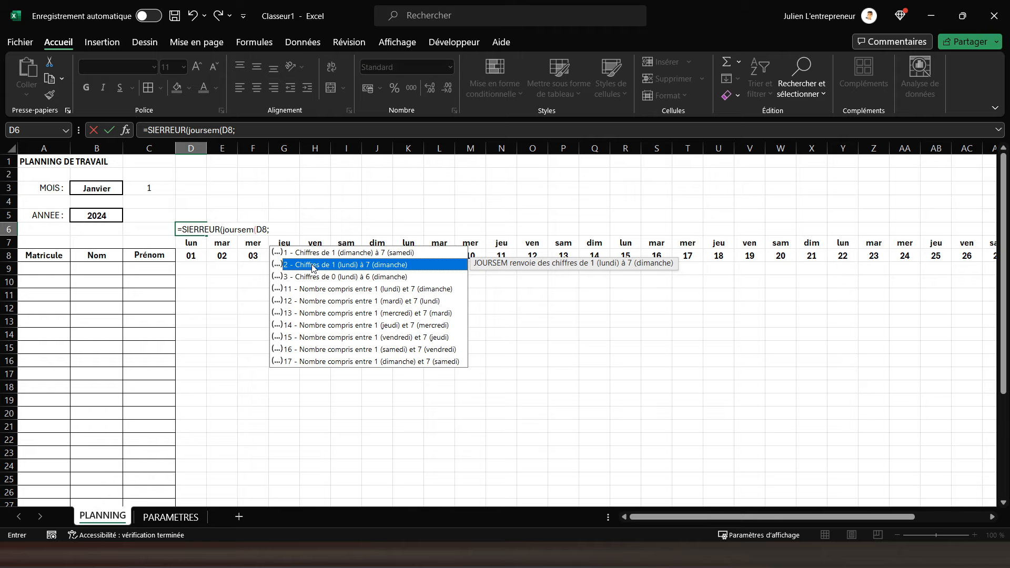
double_click(313, 266)
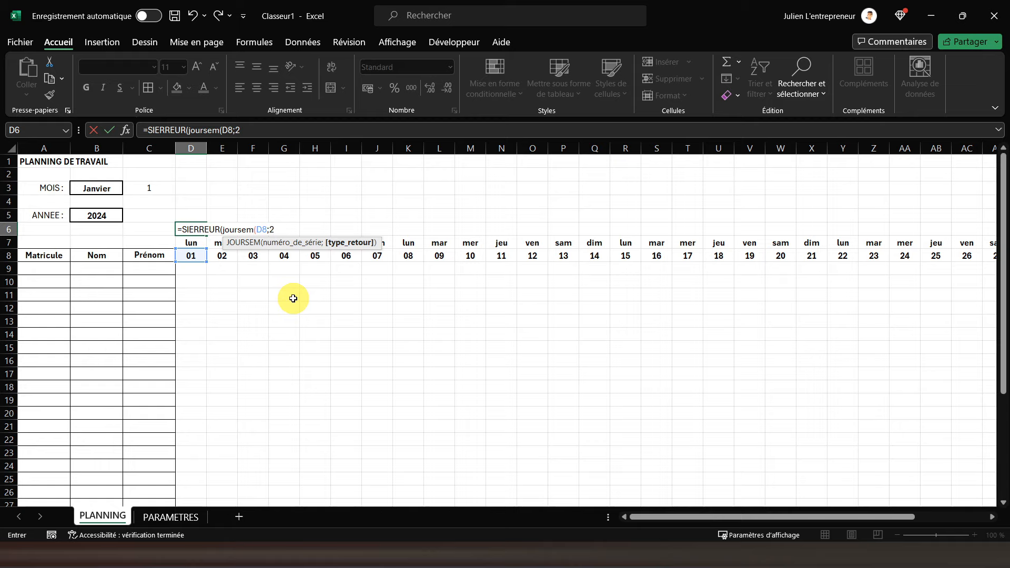
type(")")
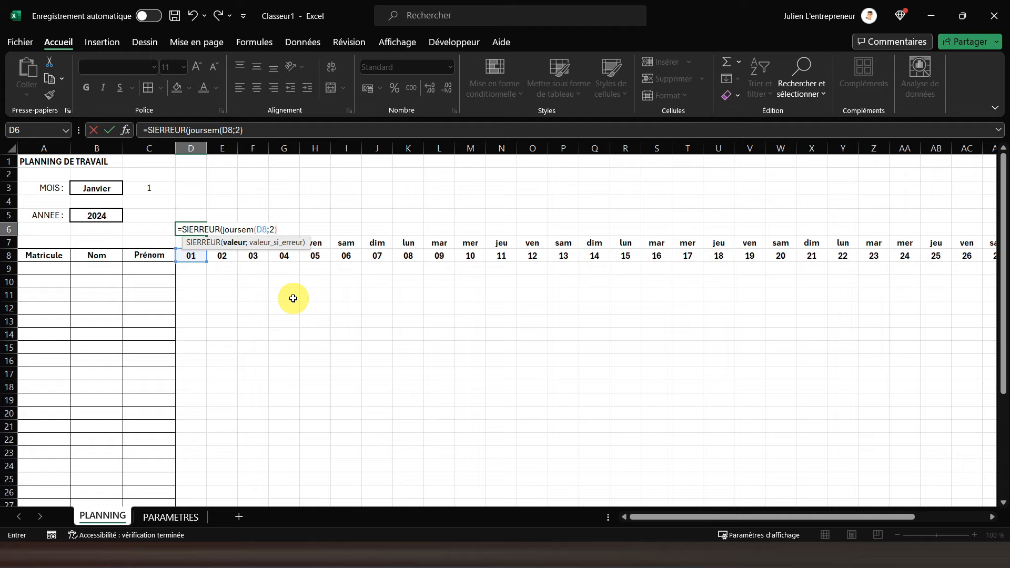
type(";")
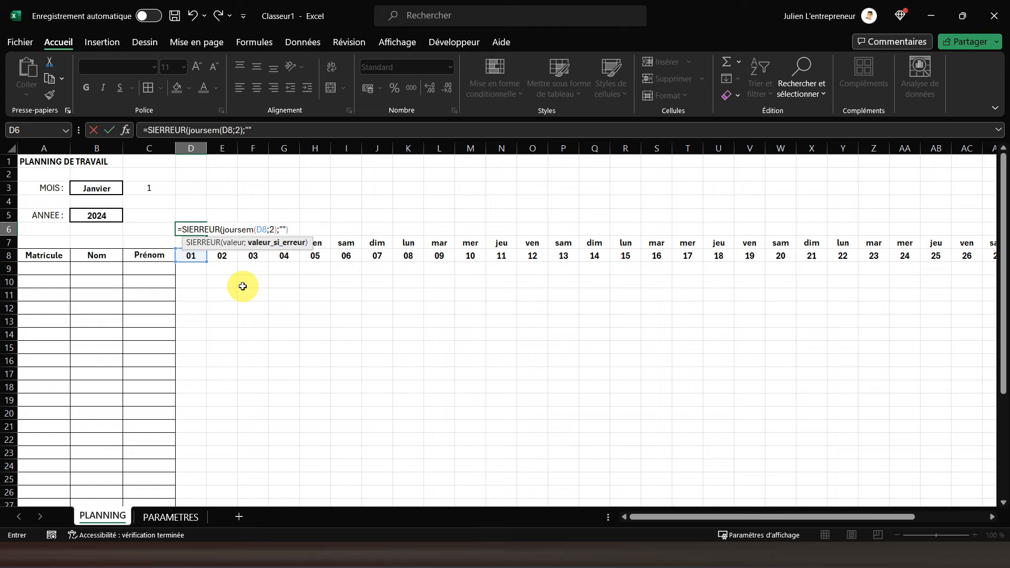
type(")")
key("Return")
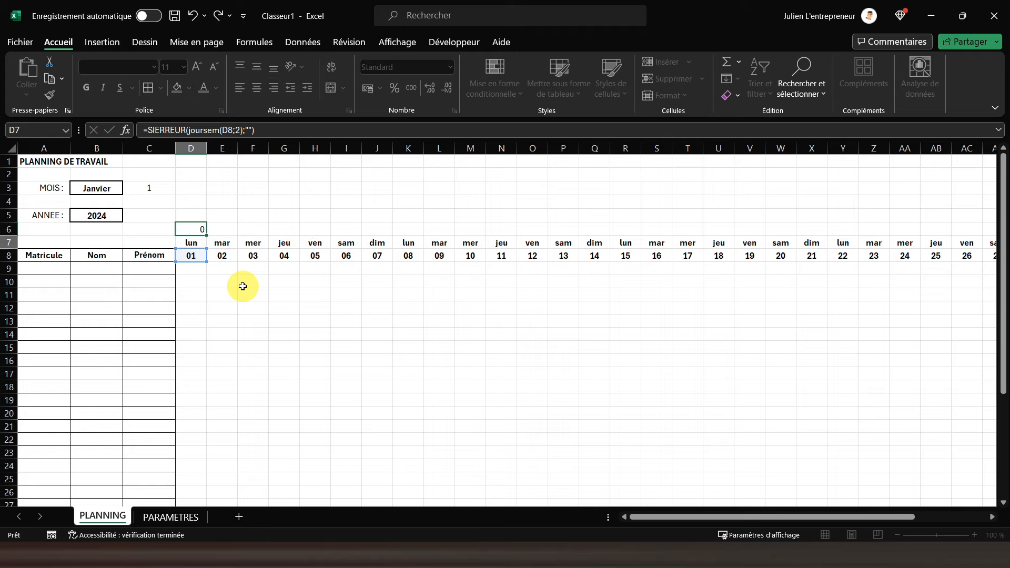
Fill the weekday-number formula from D6 across row 6 to AH6 and check the weekend numbers against the day names.
left_click(198, 233)
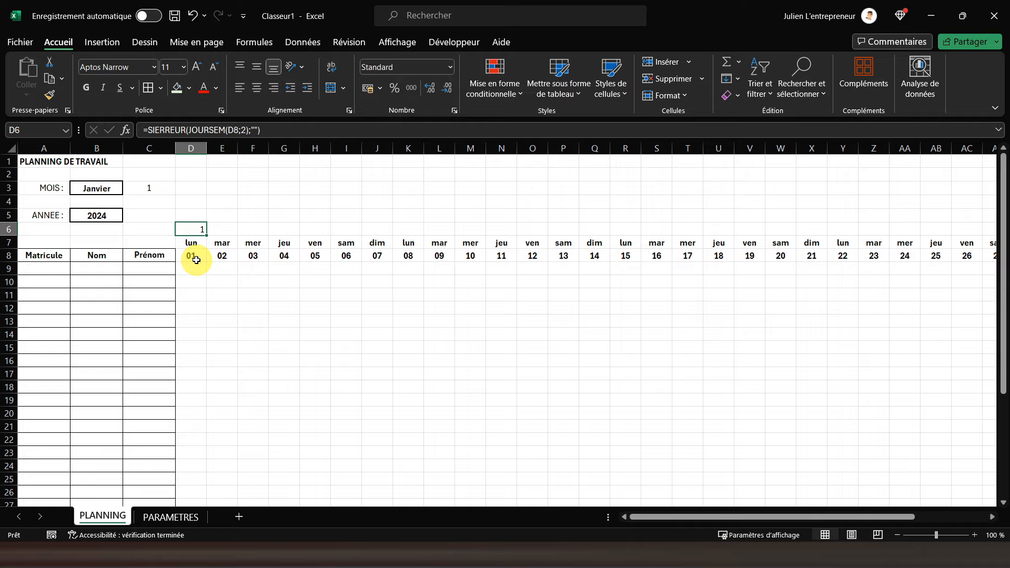
left_click_drag(206, 235, 924, 226)
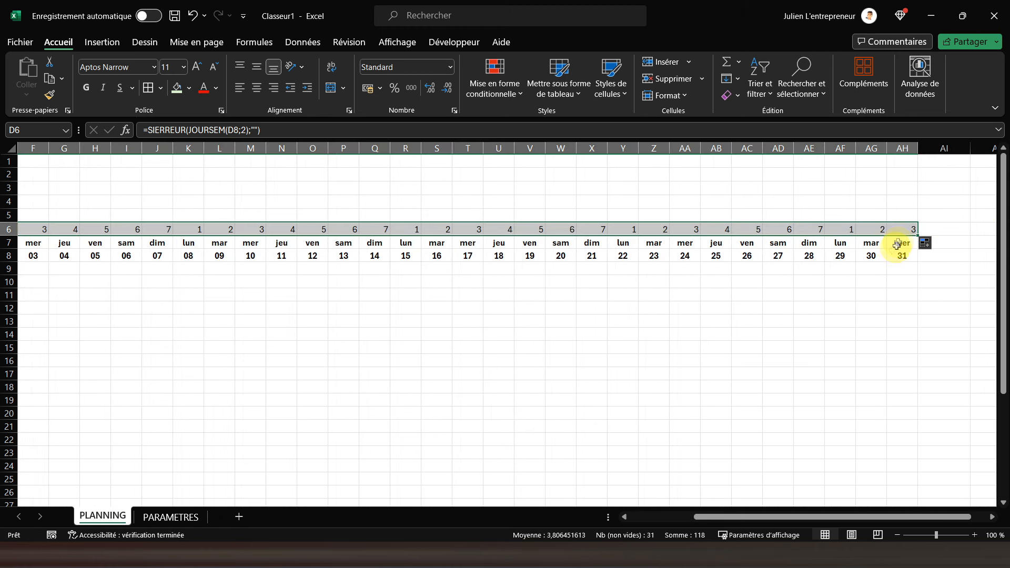
left_click(904, 231)
left_click(805, 243)
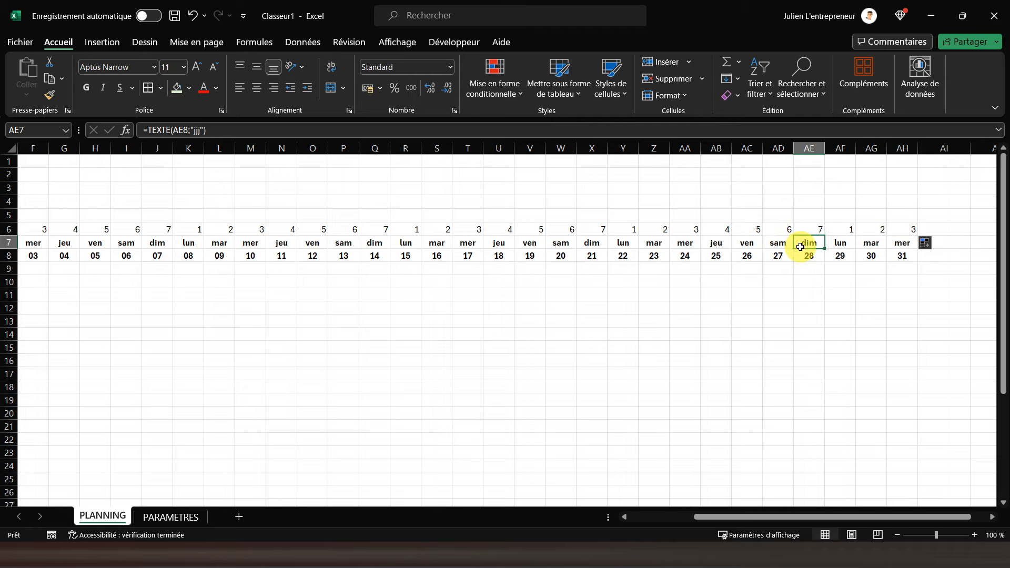
left_click(779, 229)
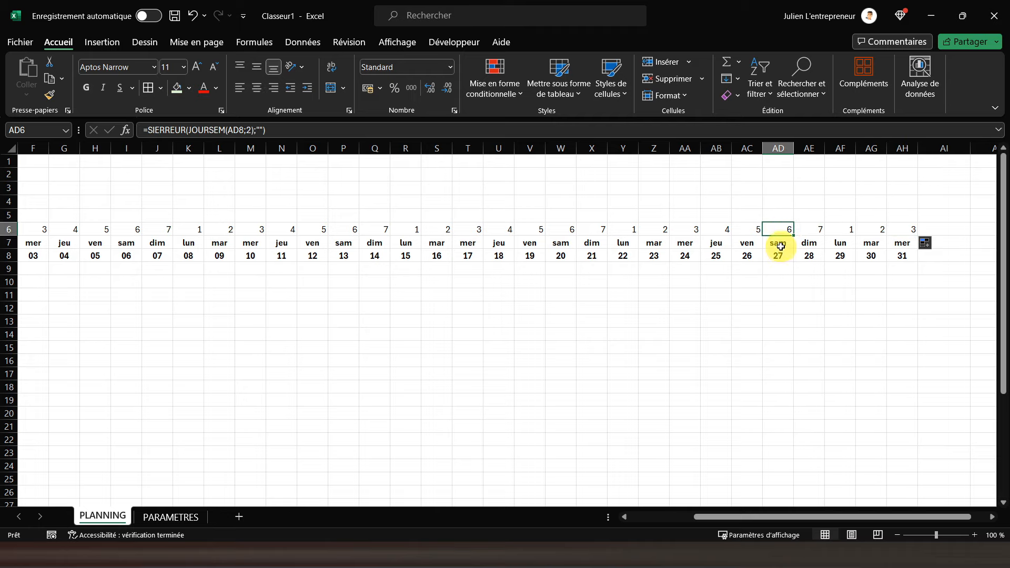
left_click(777, 243)
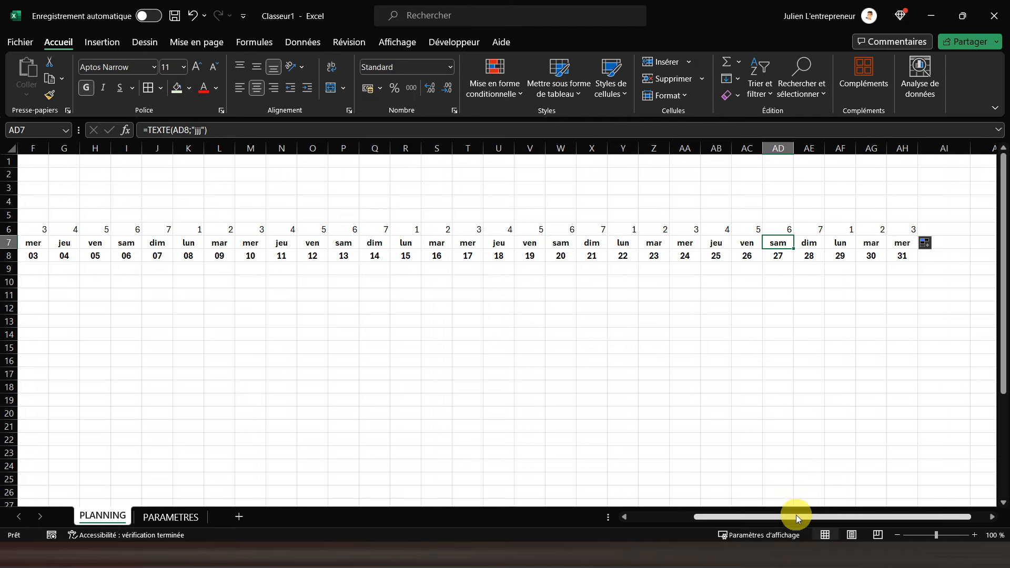
Set the month in B3 to Février and check the generated weekday numbers, names and dates at the end of the month.
left_click_drag(799, 517, 527, 516)
left_click(100, 187)
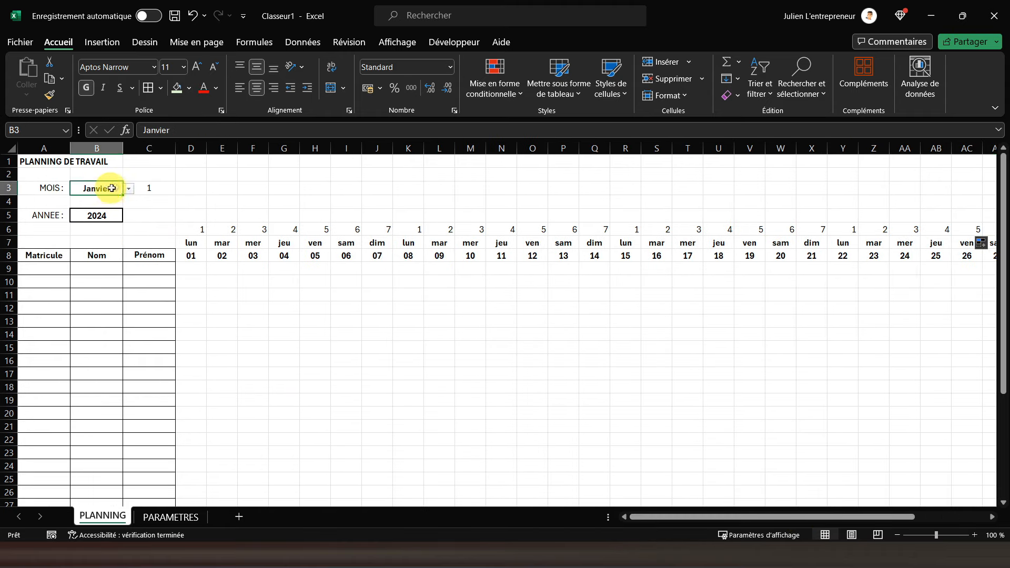
left_click(129, 188)
left_click(105, 214)
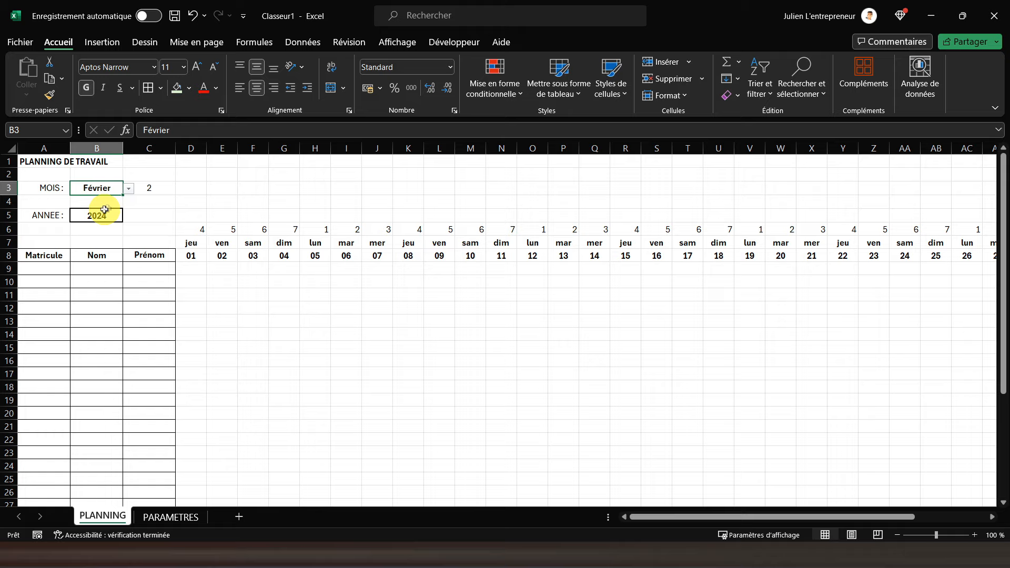
left_click_drag(668, 518, 756, 510)
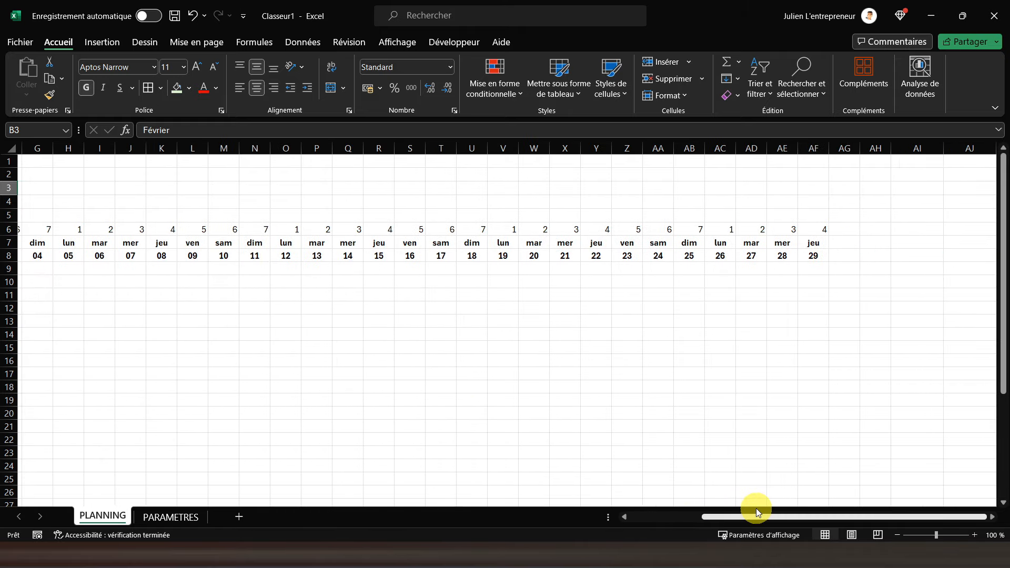
left_click(804, 246)
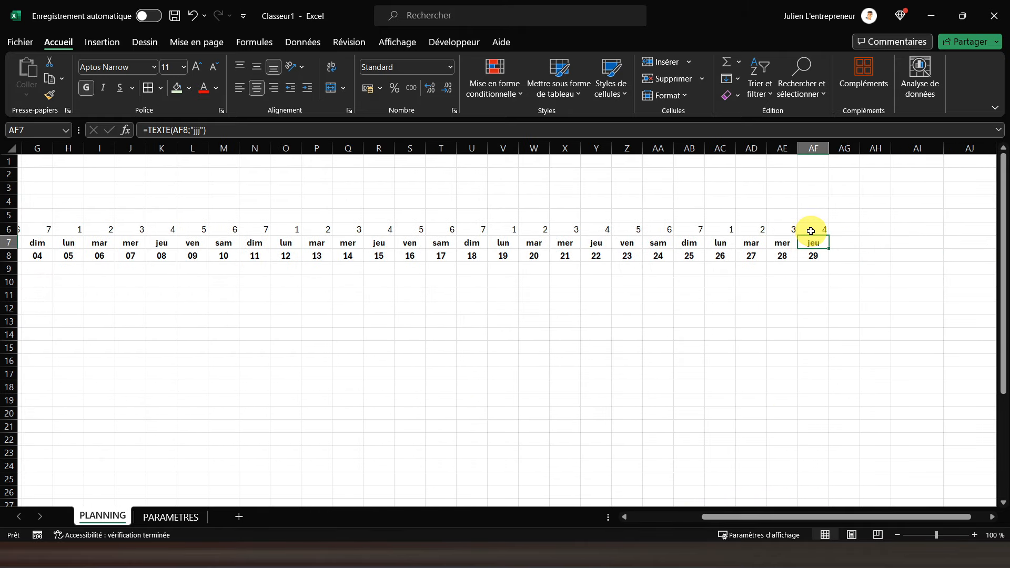
left_click(811, 254)
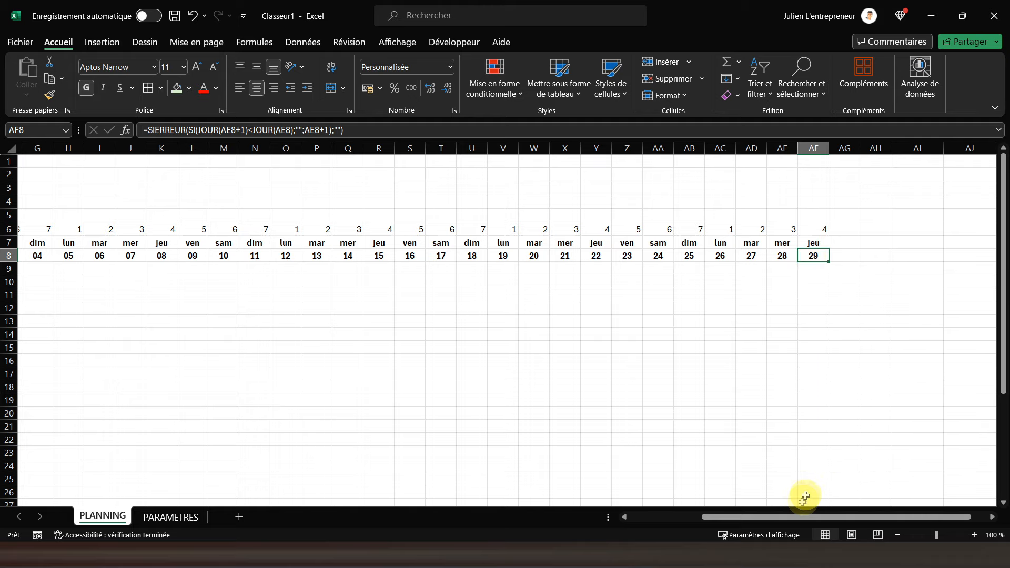
left_click_drag(785, 517, 635, 516)
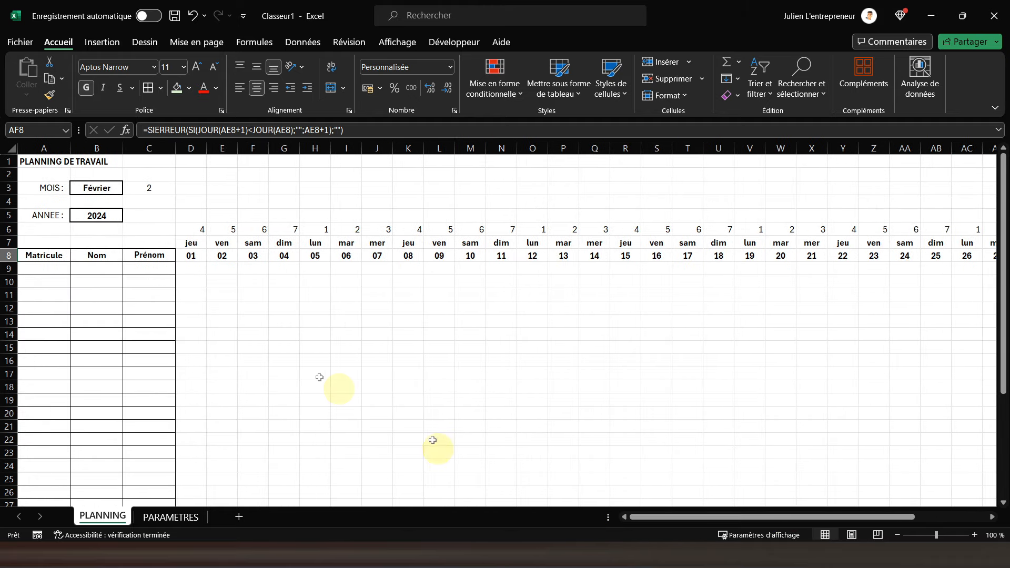
left_click(34, 161)
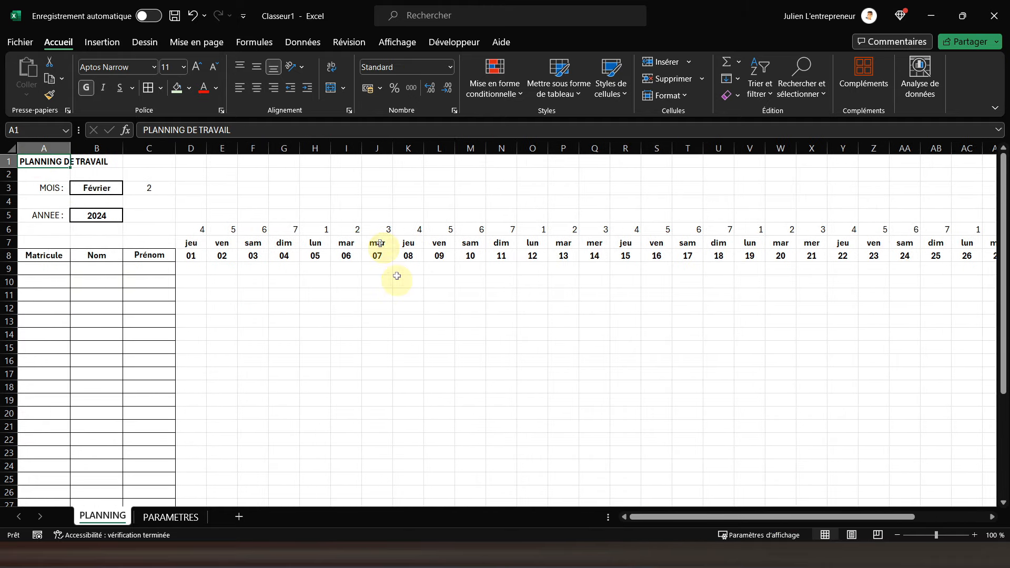